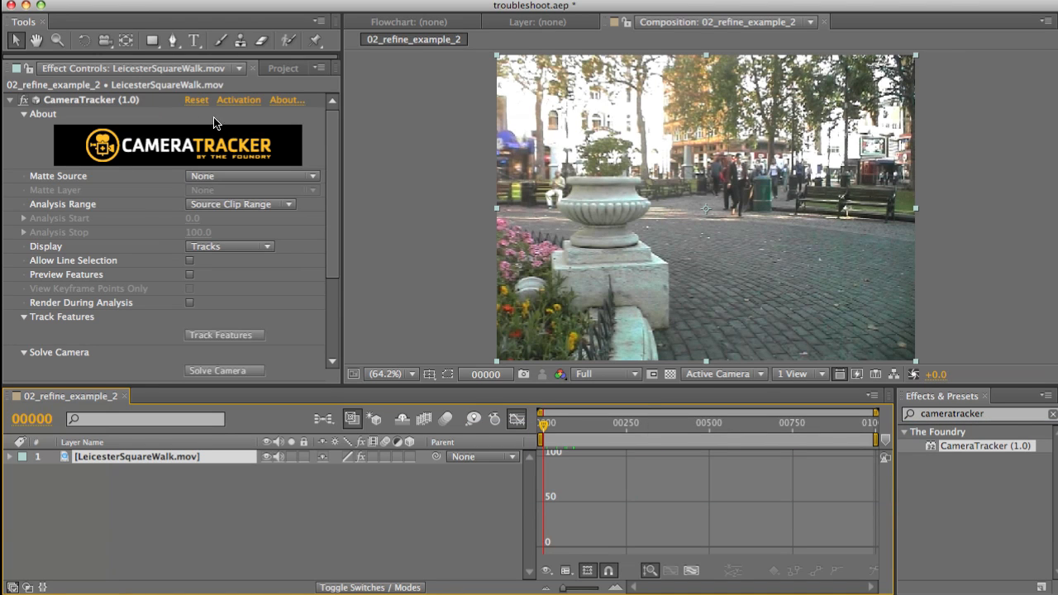
Try to solve the camera for the LeicesterSquareWalk.mov layer with the CameraTracker effect
left_click(110, 102)
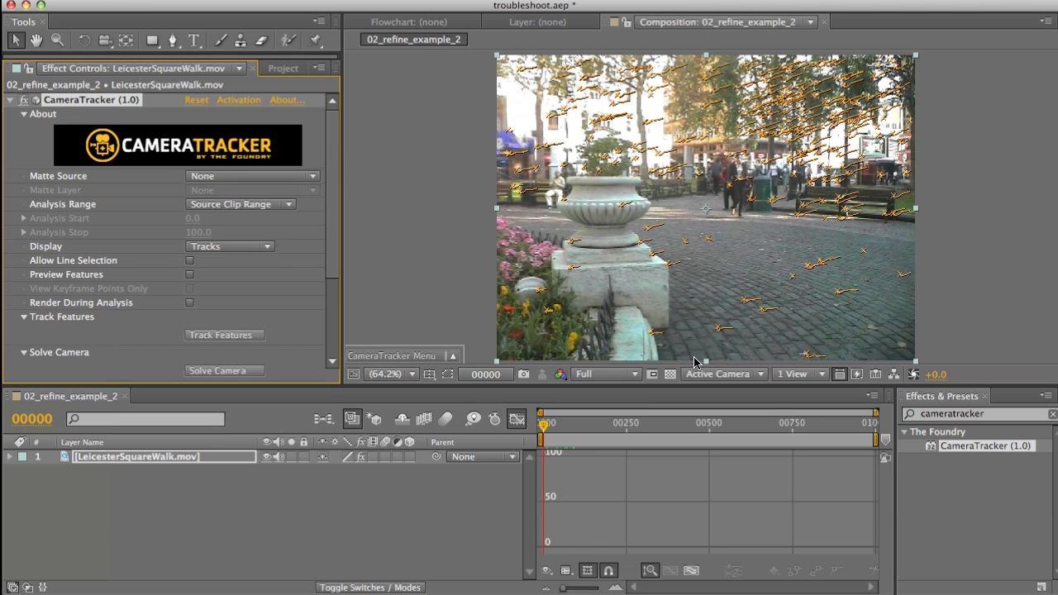
left_click(219, 370)
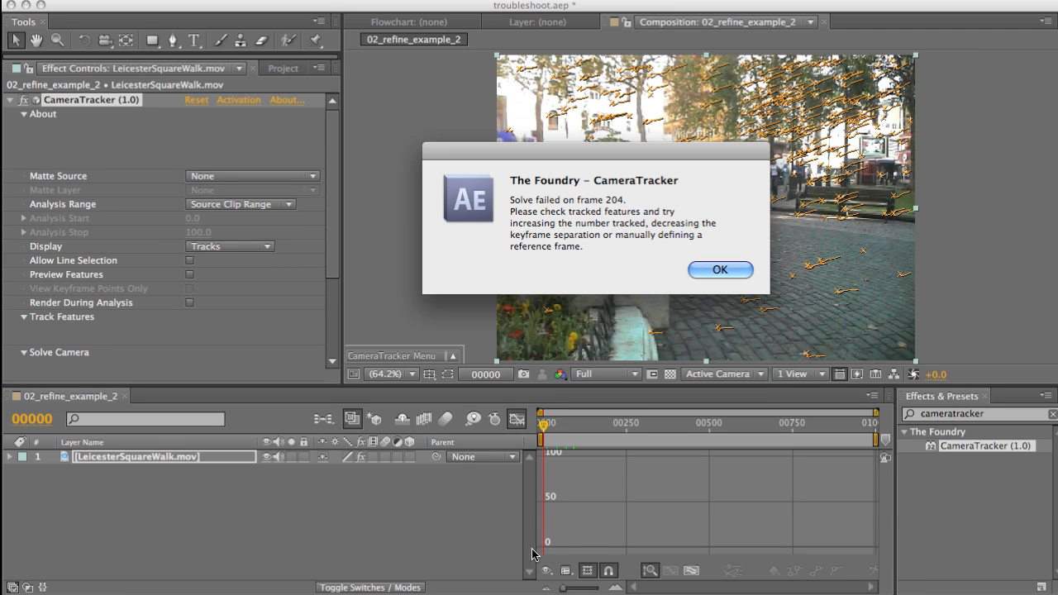
left_click(720, 270)
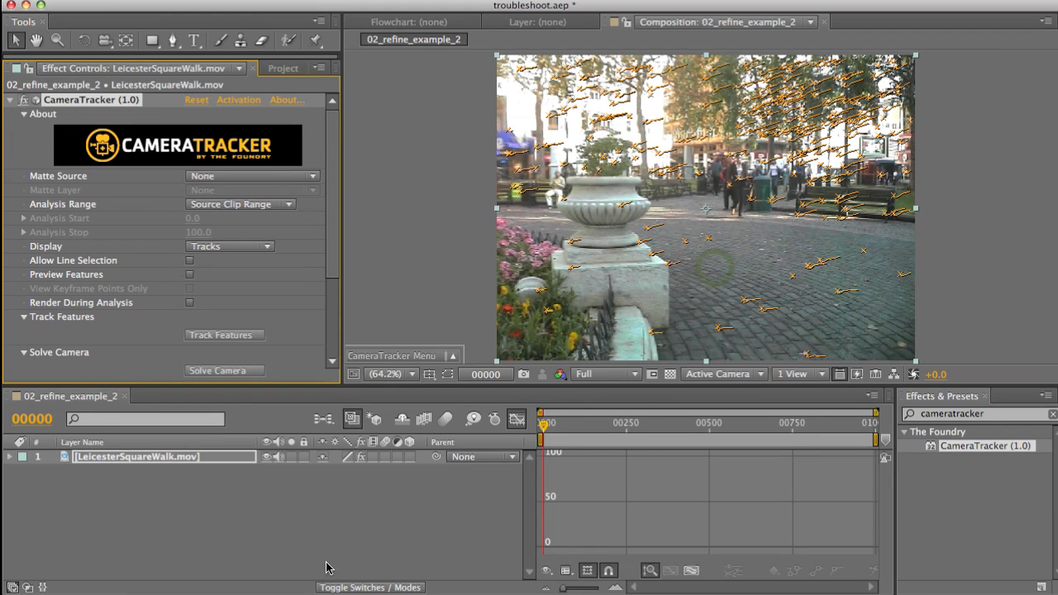
Reveal the footage layer's keyframed CameraTracker properties and examine the Track-Lifetime-Avg and Track-Distance-Max graphs
left_click(165, 464)
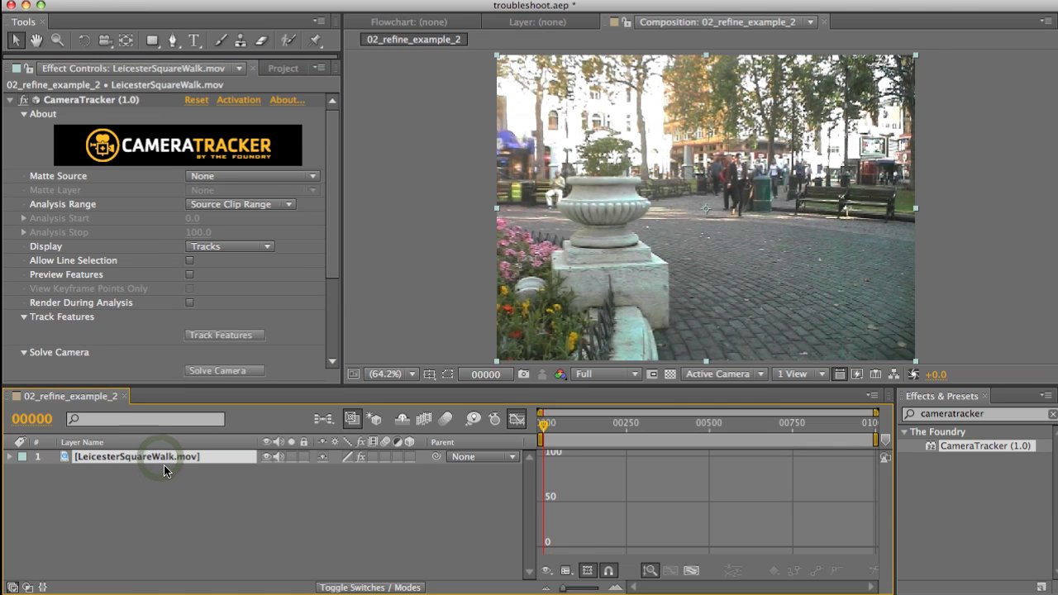
key("u")
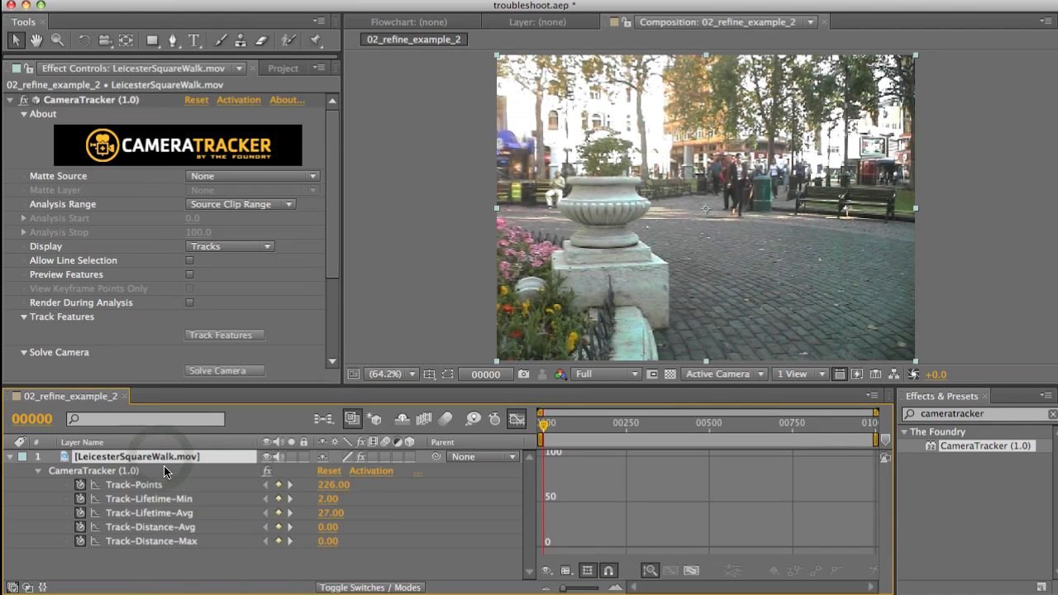
left_click(157, 513)
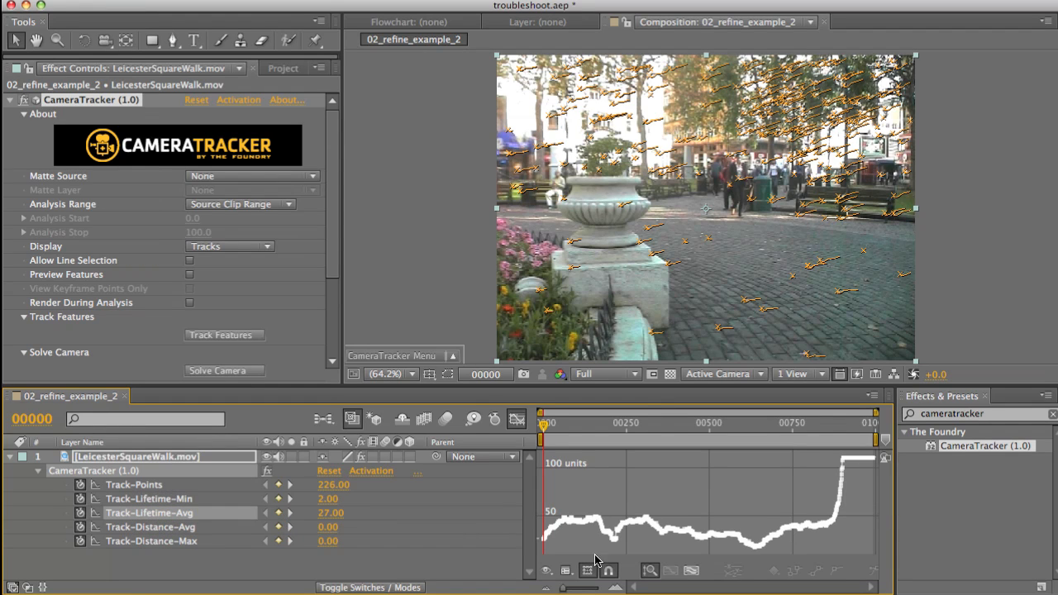
mouse_move(612, 541)
left_click(609, 572)
left_click(165, 542)
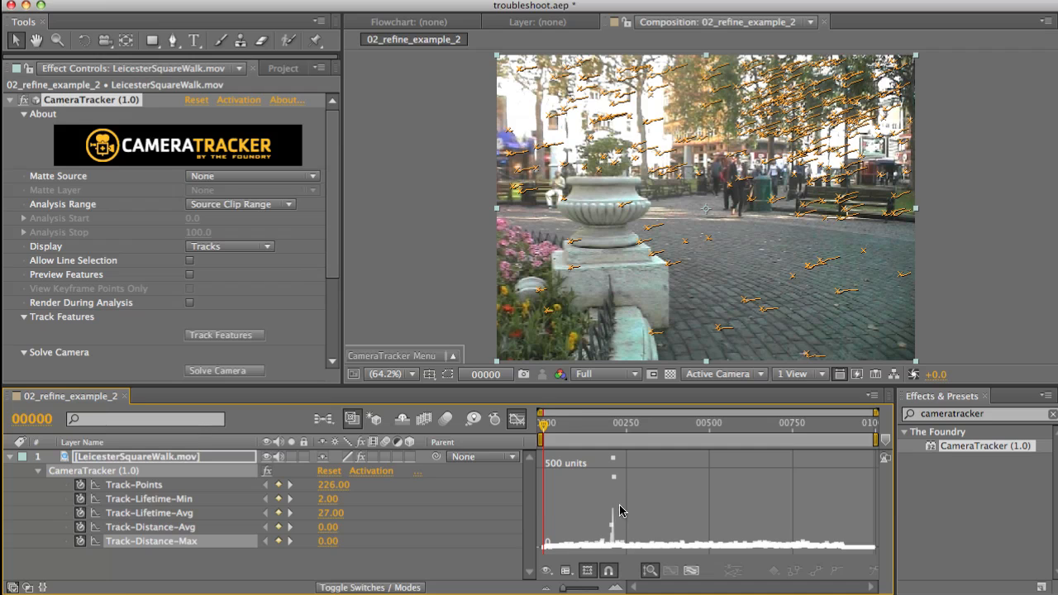
mouse_move(618, 489)
Examine the tracks around the Track-Distance-Max spike, comparing frames 199 and 200 repeatedly
left_click_drag(608, 430, 611, 437)
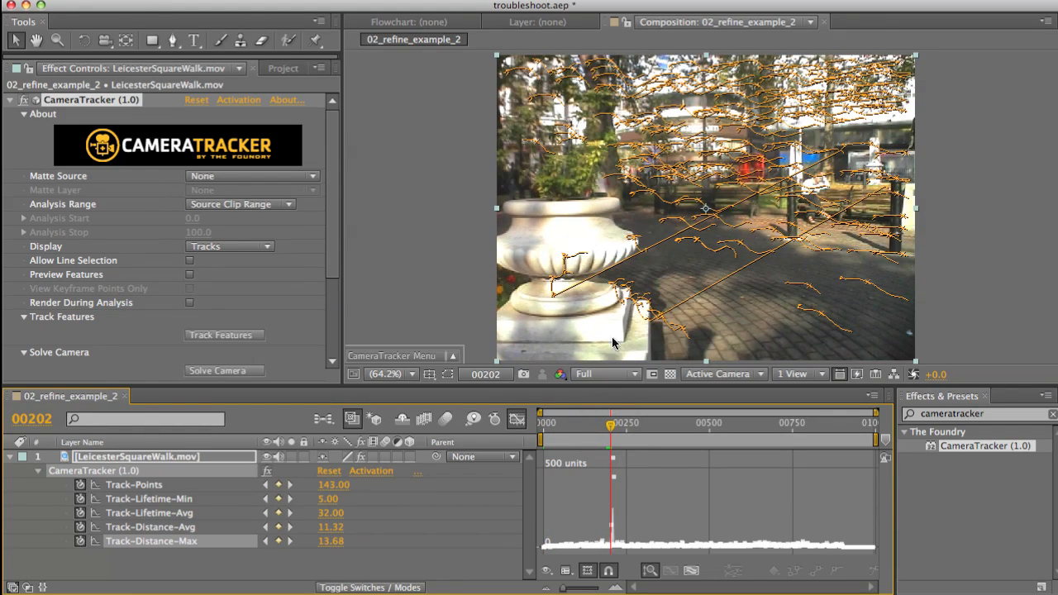
mouse_move(611, 426)
left_mouse_down()
mouse_move(594, 428)
mouse_move(609, 431)
left_mouse_up()
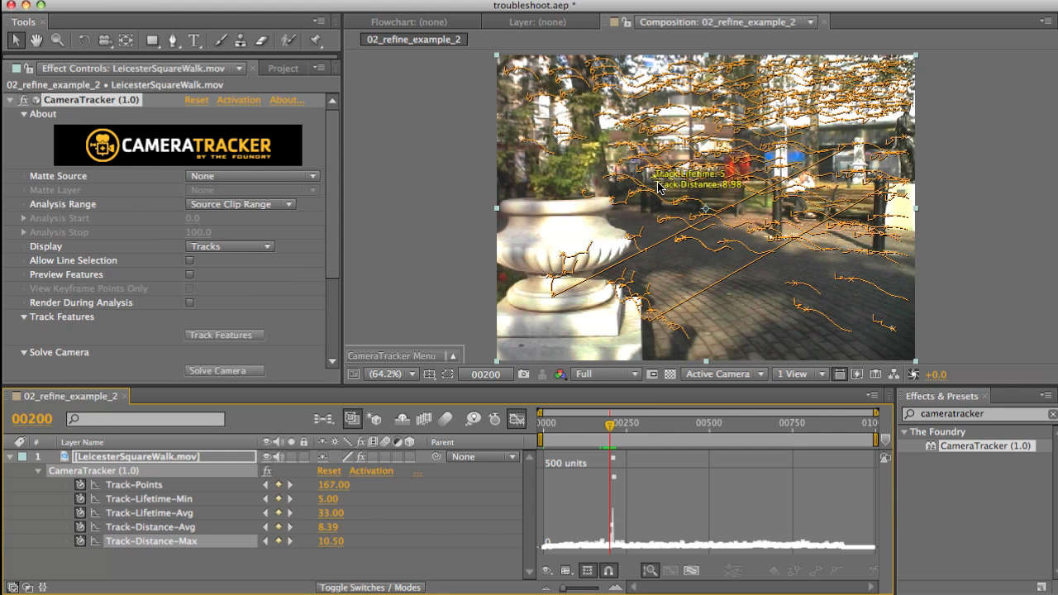
key("Page_Up")
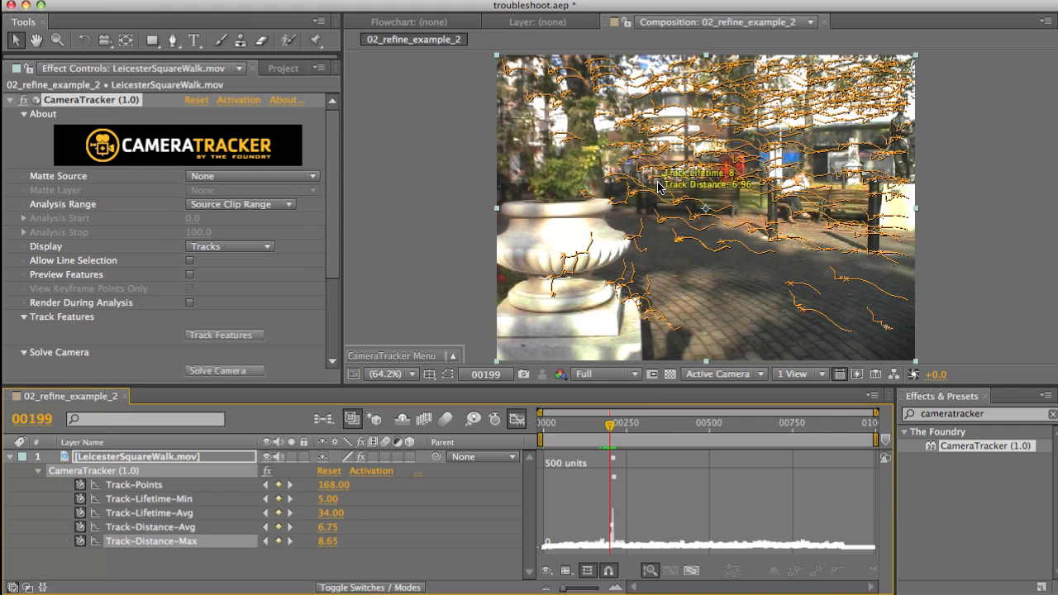
key("Page_Down")
key("Page_Up")
key("Page_Down")
key("Page_Up")
key("Page_Down")
key("Page_Up")
key("Page_Down")
key("Page_Up")
key("Page_Down")
key("Page_Up")
Enable Allow Line Selection for CameraTracker and inspect the stray tracks at frames 200 and 210
left_click(189, 260)
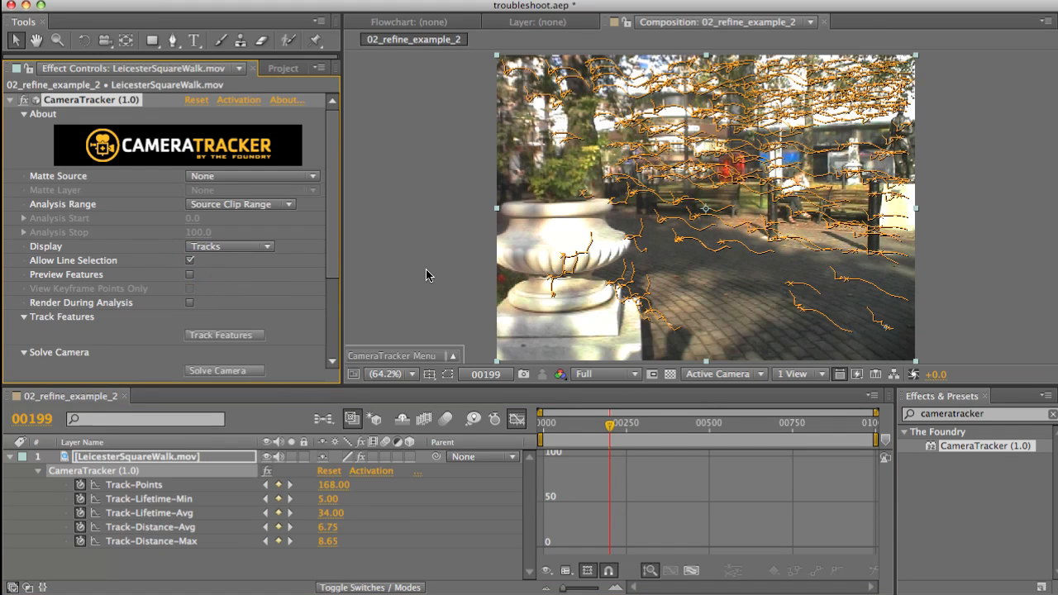
key("Page_Down")
mouse_move(725, 277)
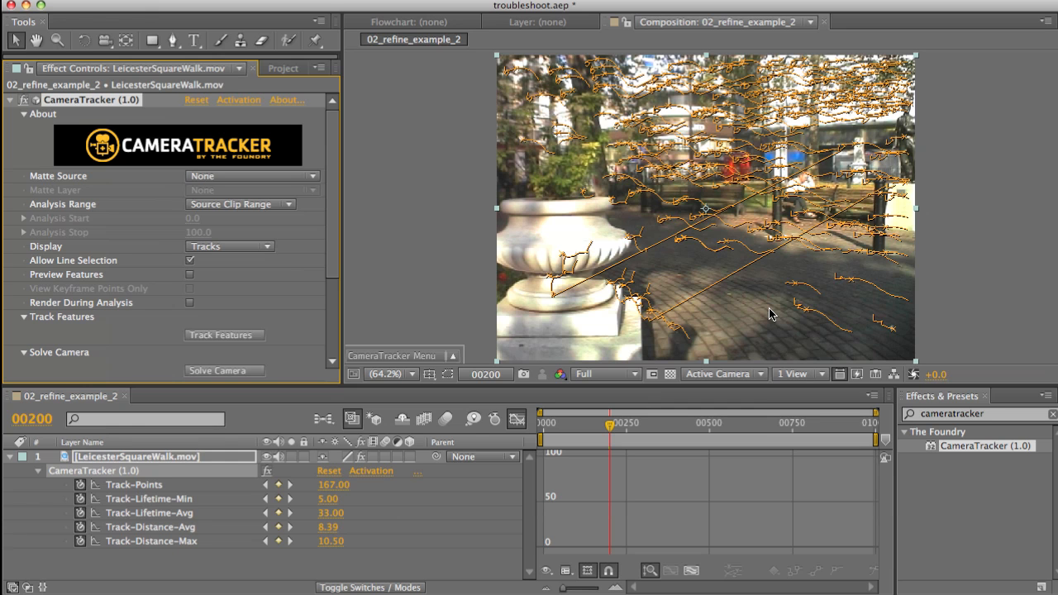
left_click_drag(609, 426, 612, 430)
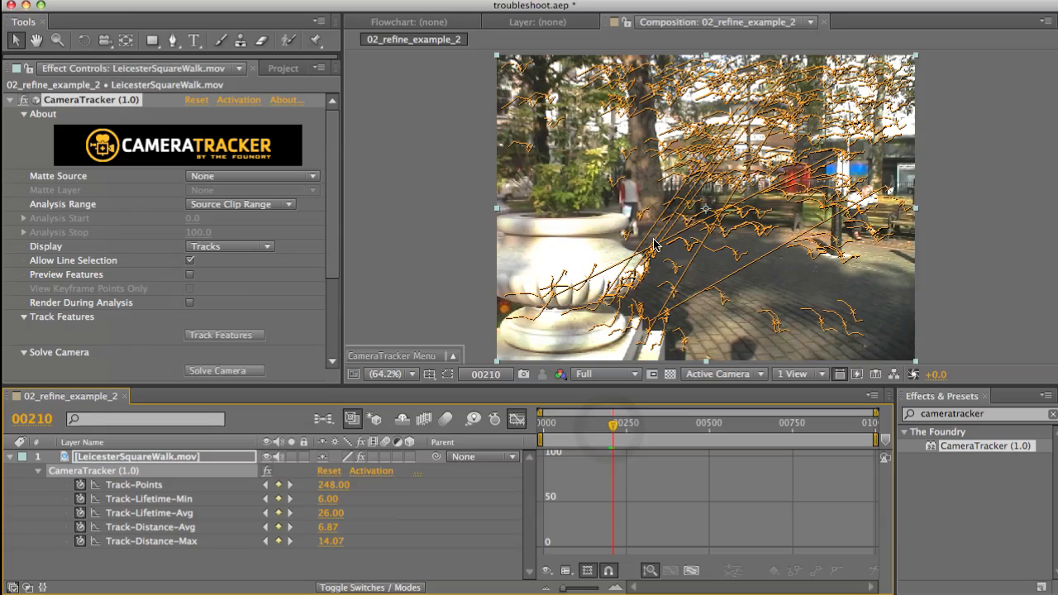
mouse_move(660, 233)
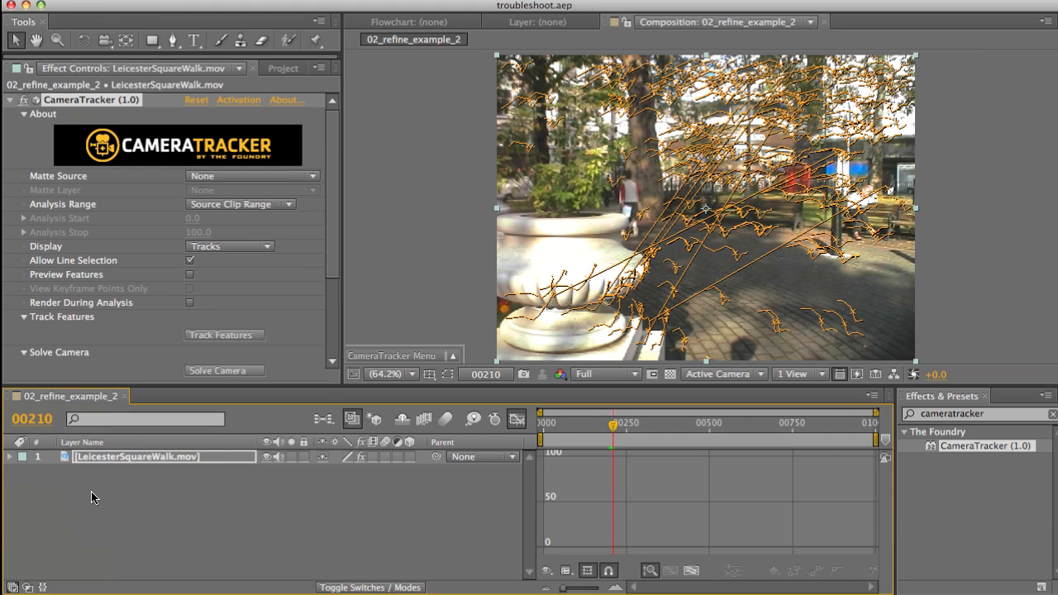
Create a white solid at composition size and place it beneath the LeicesterSquareWalk.mov layer
right_click(232, 499)
mouse_move(338, 506)
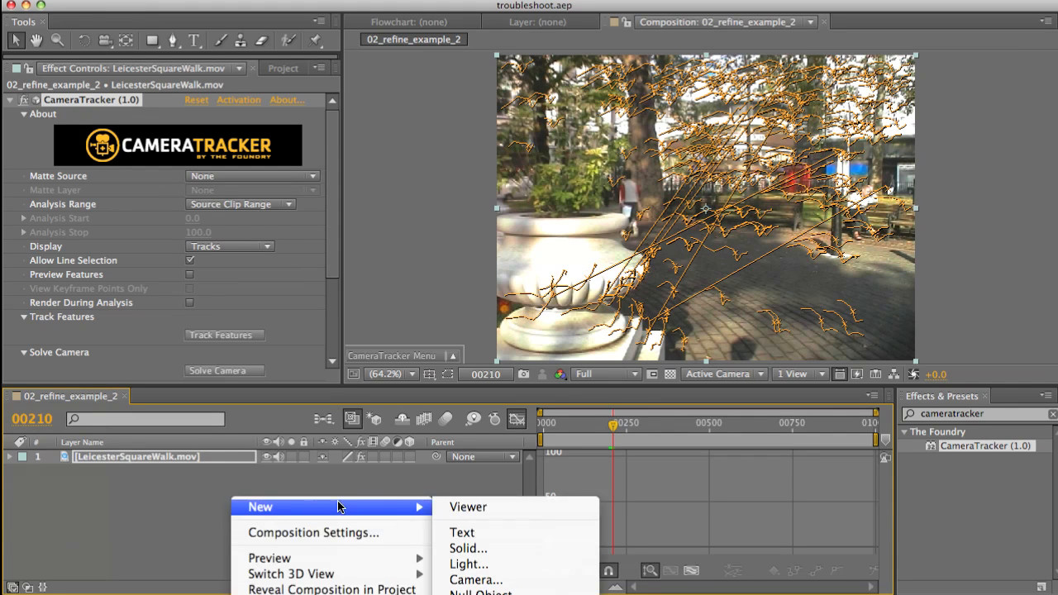
left_click(469, 548)
left_click(190, 302)
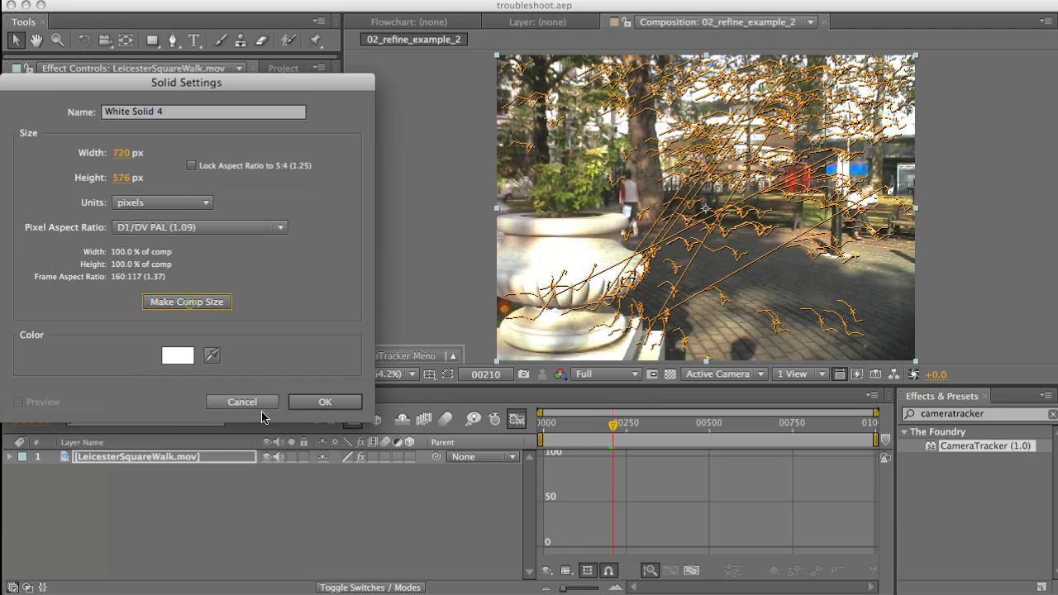
left_click(261, 408)
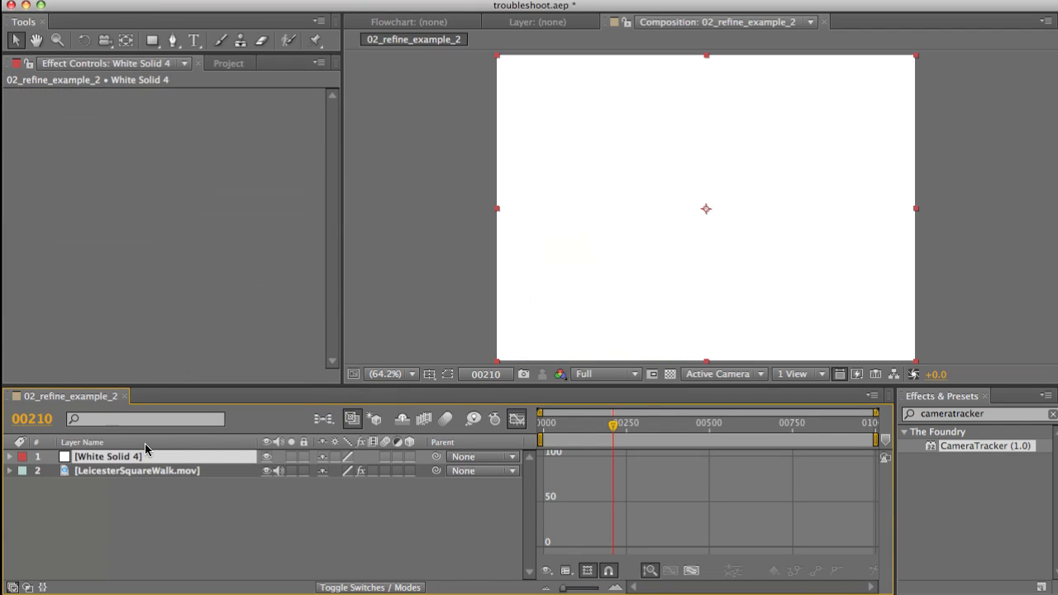
left_click_drag(142, 457, 140, 483)
Go to frame 200 and display the footage layer's tracks to locate the stray track ends near the statue
left_click(28, 419)
type("200")
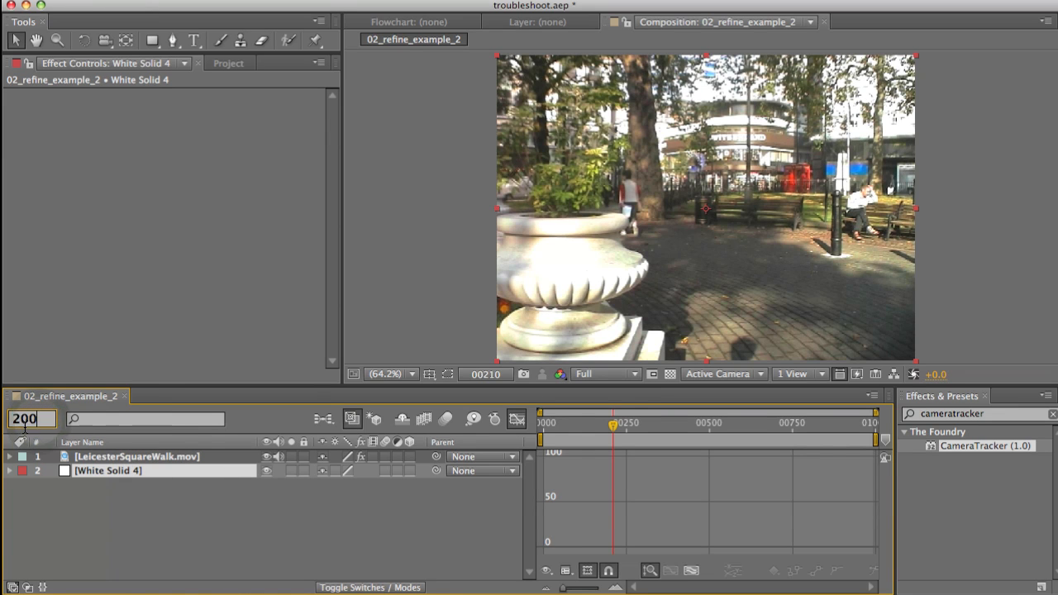
key("Return")
left_click(166, 457)
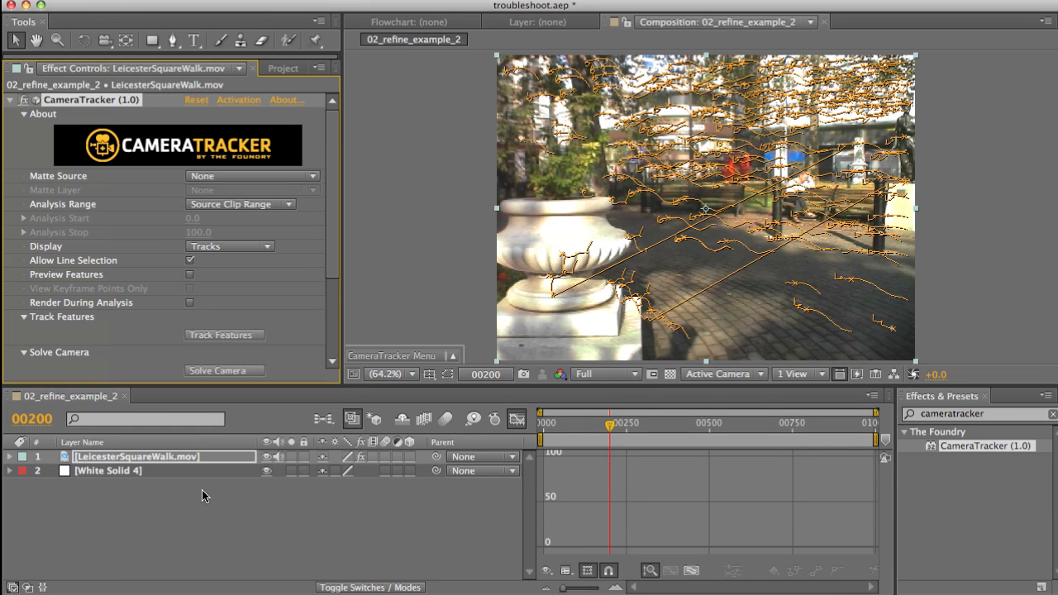
mouse_move(854, 148)
mouse_move(898, 190)
Draw a closed six-point Pen tool mask on the white solid, enclosing the statue and bench area and extending past the image edge
left_click(175, 43)
left_click(103, 470)
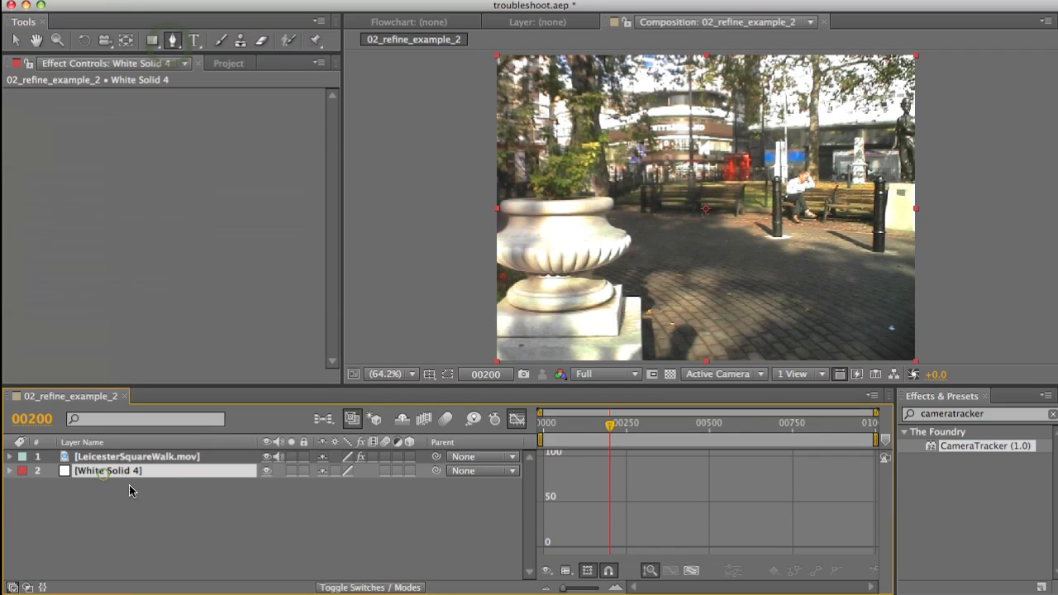
left_click(903, 101)
left_click(797, 107)
left_click(812, 216)
left_click(907, 229)
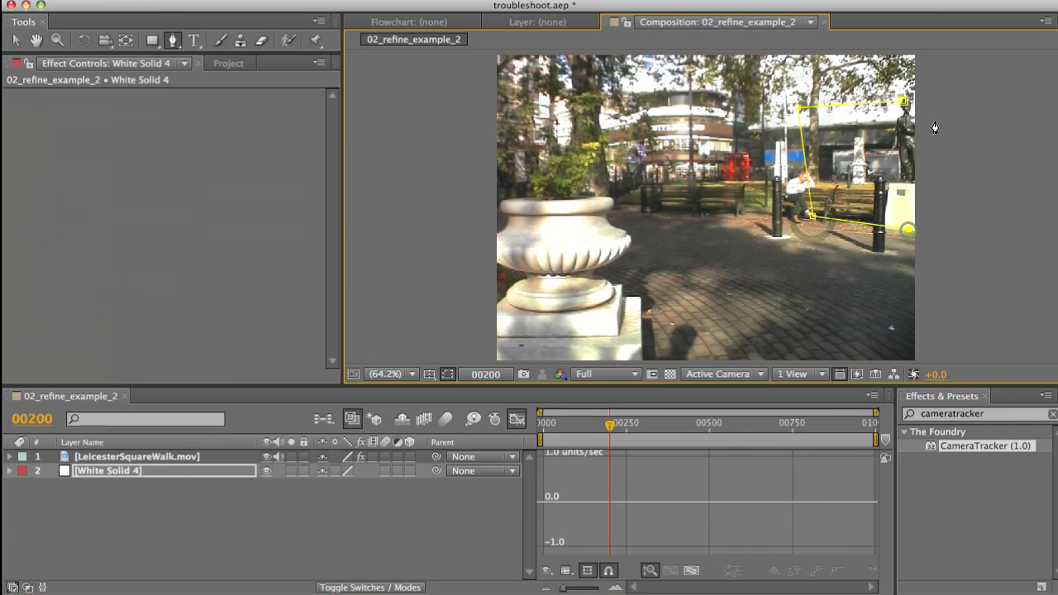
left_click(953, 184)
left_click(950, 108)
left_click(903, 101)
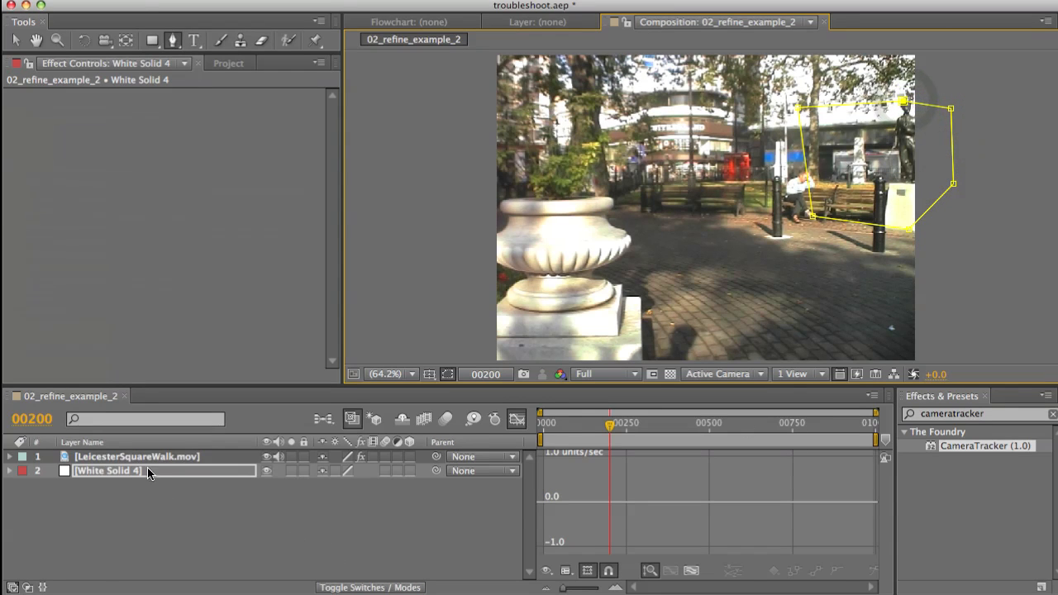
Reveal the white solid's mask properties and start keyframing Mask Path at frame 200
left_click(120, 471)
key("m")
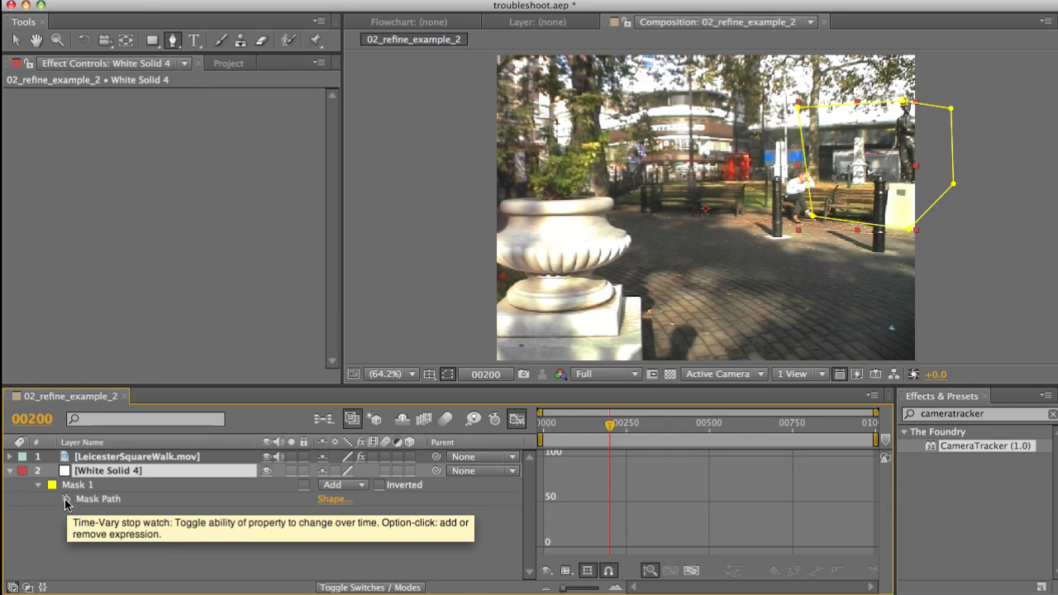
left_click(66, 499)
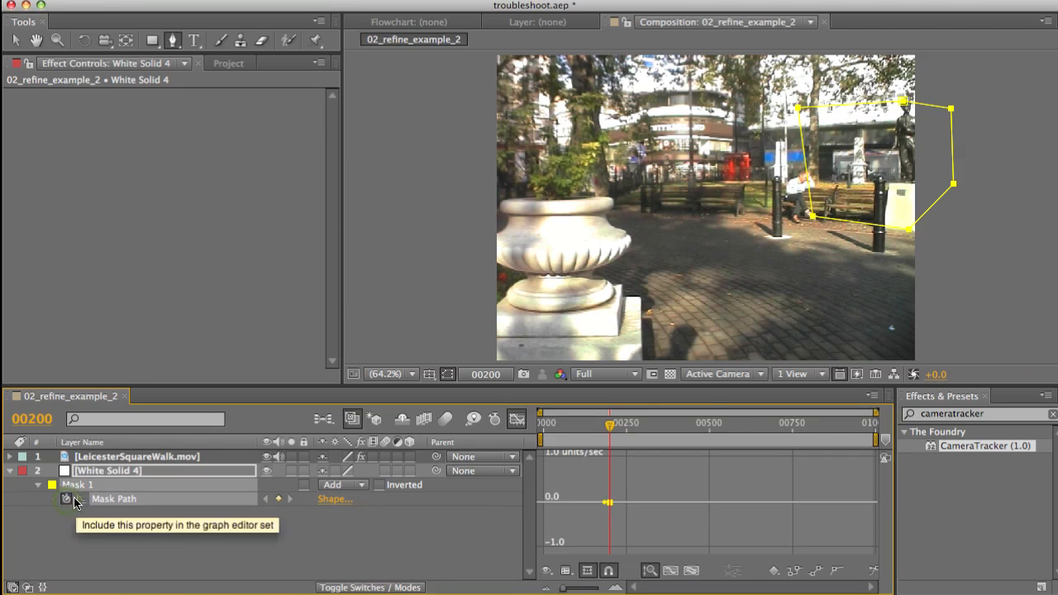
Keyframe the mask in place at frame 198, and move the whole mask outside the image at frame 197
key("v")
key("Page_Up")
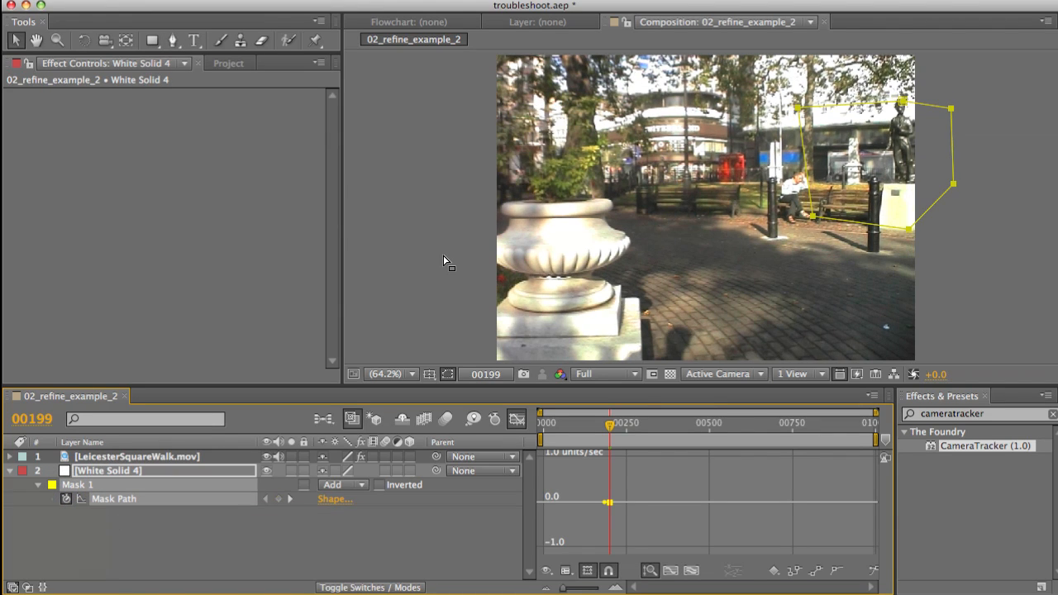
key("Page_Up")
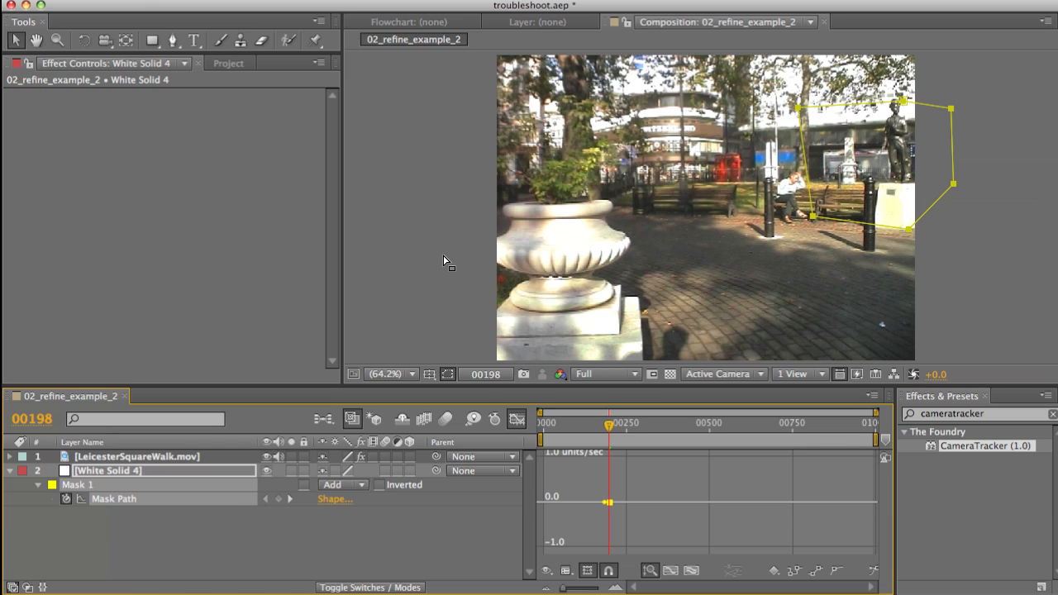
left_click(797, 114)
key("Page_Up")
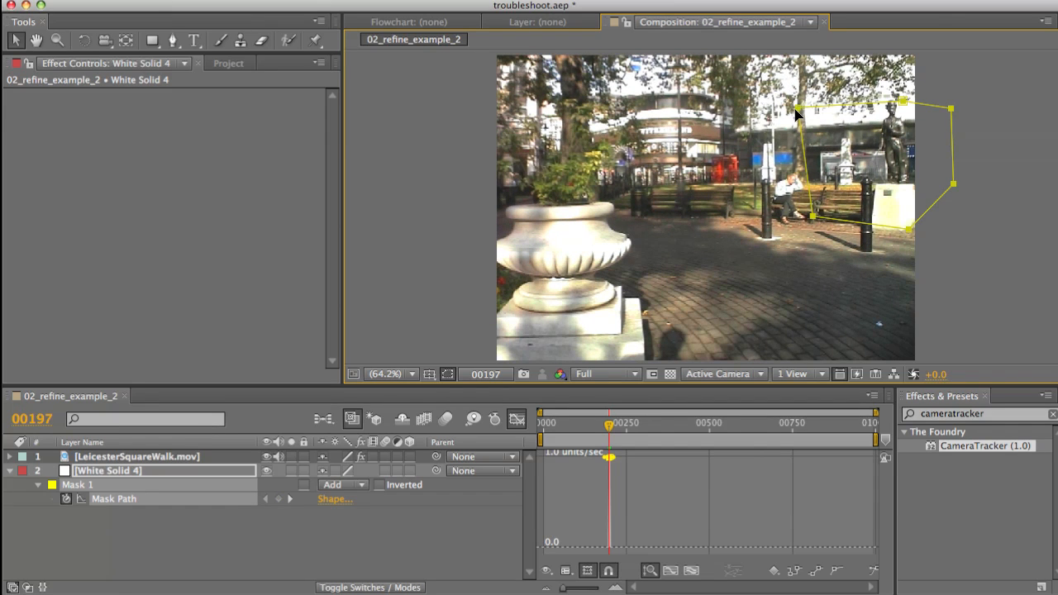
left_click_drag(797, 109, 931, 107)
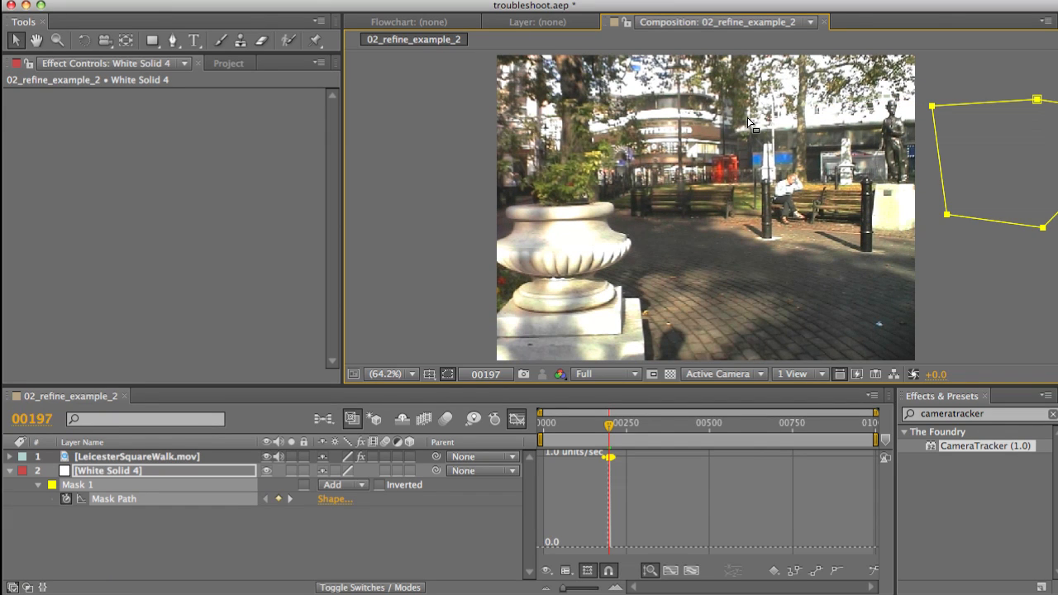
Keyframe the mask over the statue and bench area at frame 210, and move it outside the image at frame 211
left_click_drag(33, 420, 20, 412)
left_click(33, 418)
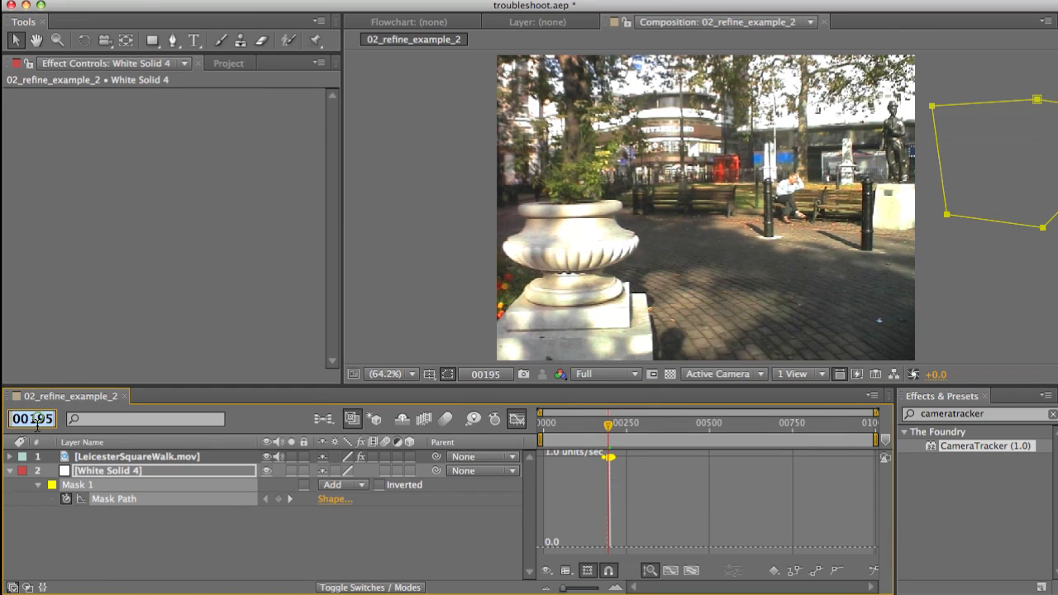
type("210")
key("Return")
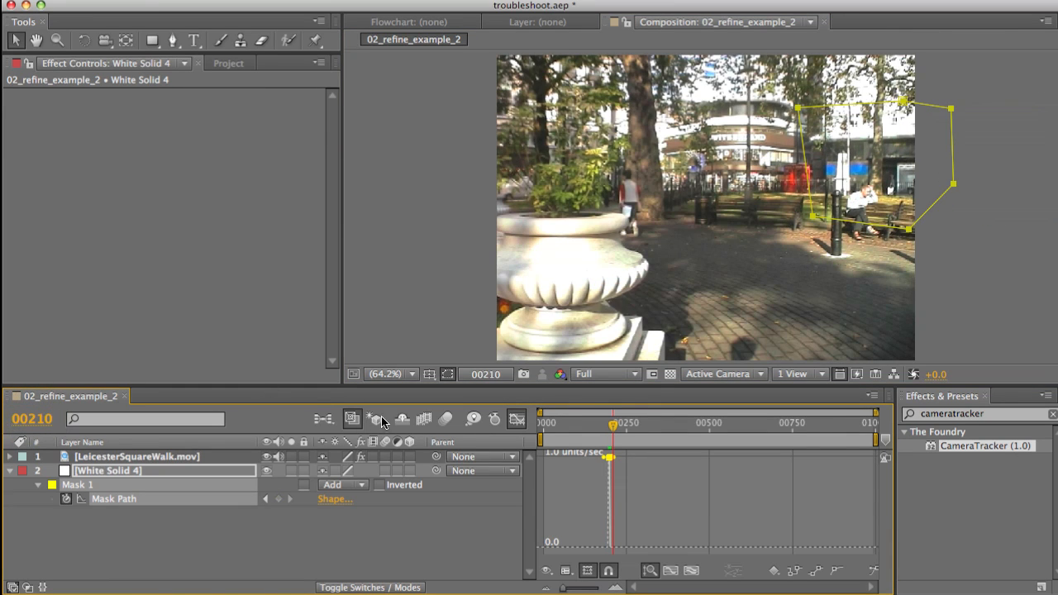
left_click_drag(795, 112, 794, 111)
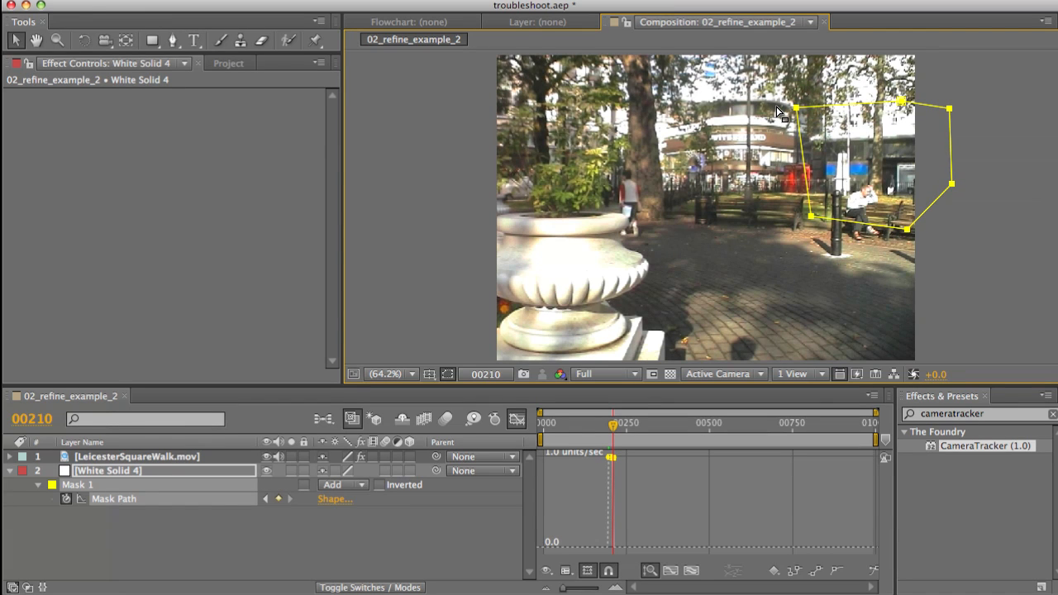
key("Page_Down")
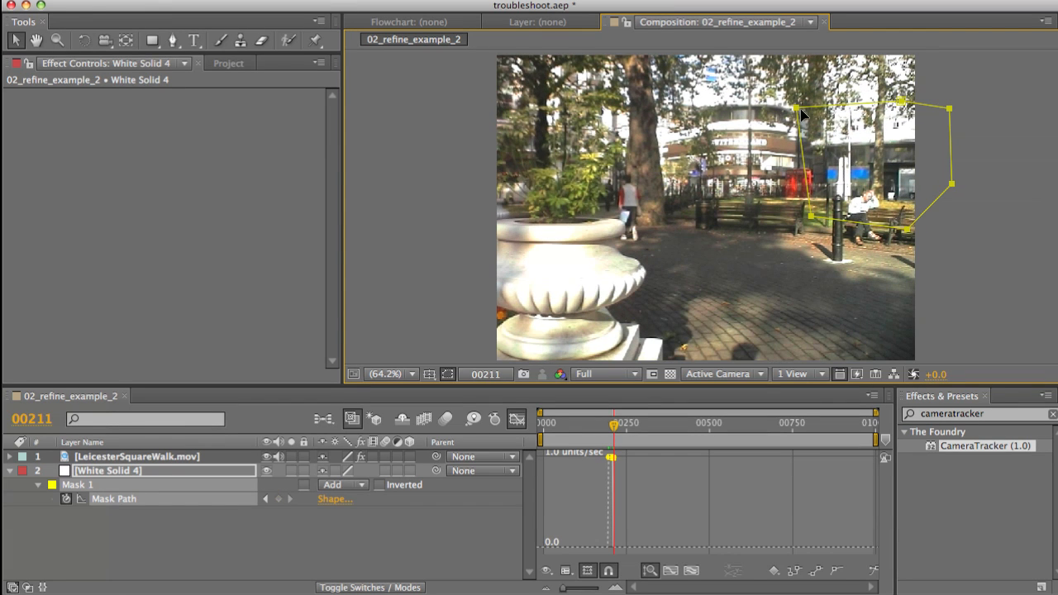
left_click_drag(794, 111, 933, 112)
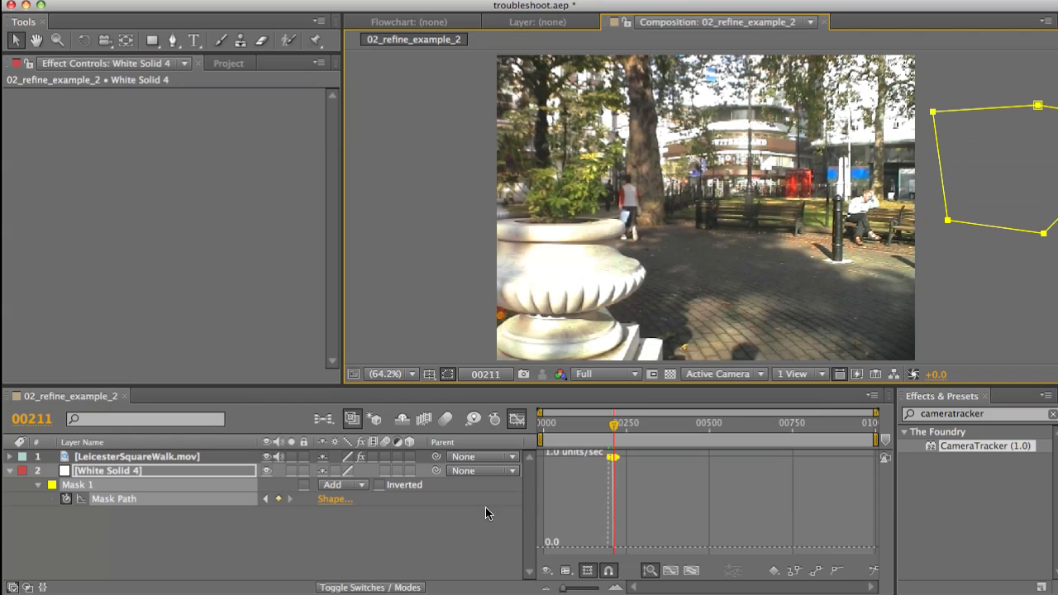
Deselect the mask points and step back from frame 211 to 201 to check the mask's position
left_click(446, 288)
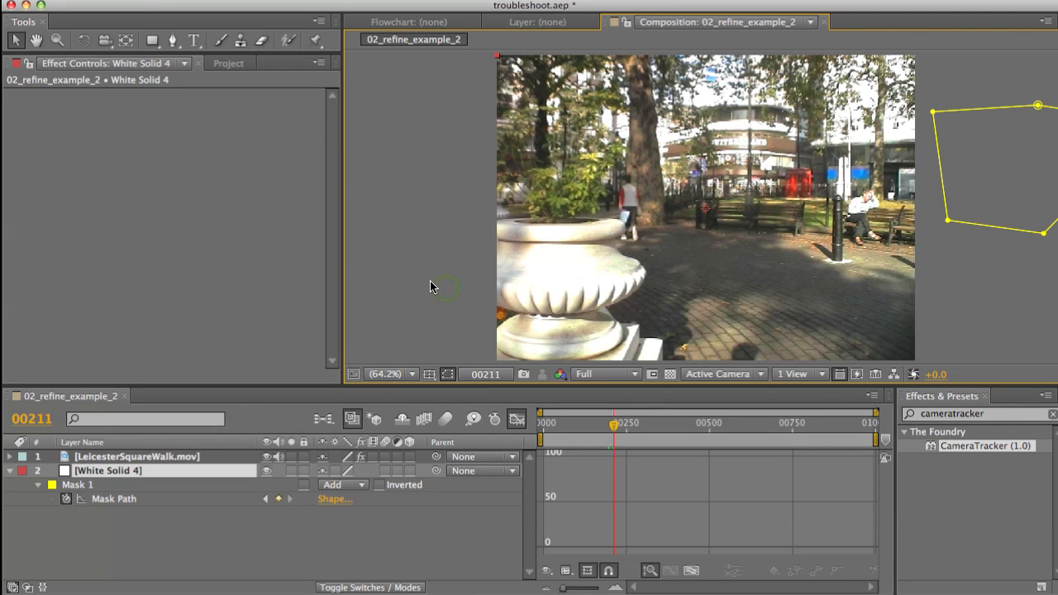
key("Page_Up")
key("Page_Up")
key("Page_Up")
key("Page_Up")
key("Page_Up")
key("Page_Up")
key("Page_Up")
key("Page_Up")
key("Page_Up")
key("Page_Up")
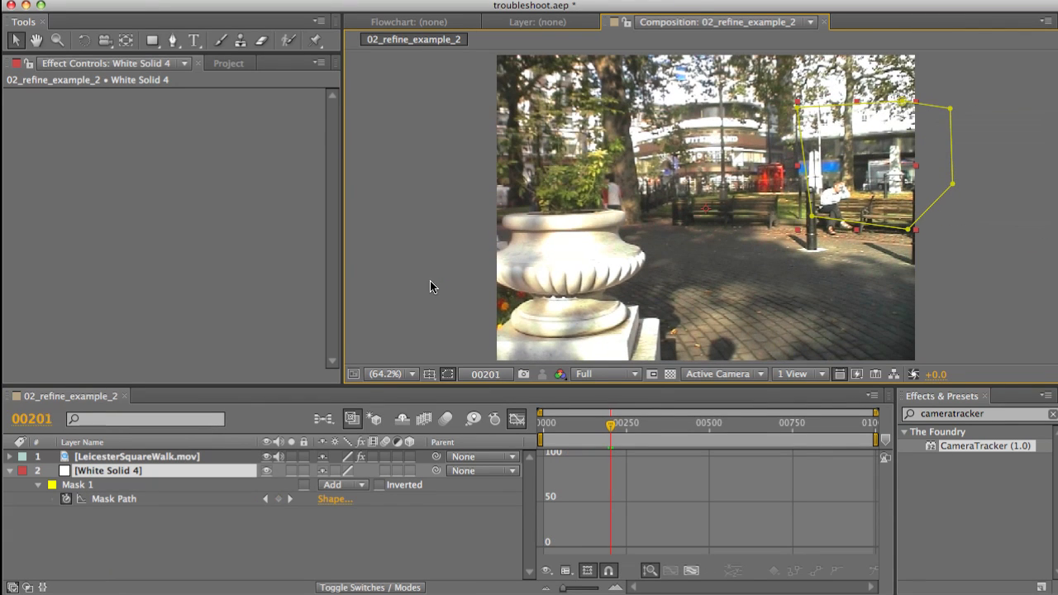
Step back from frame 201 to frame 195 to check the mask's position outside the image
key("Page_Up")
key("Page_Up")
key("Page_Up")
key("Page_Up")
key("Page_Up")
key("Page_Up")
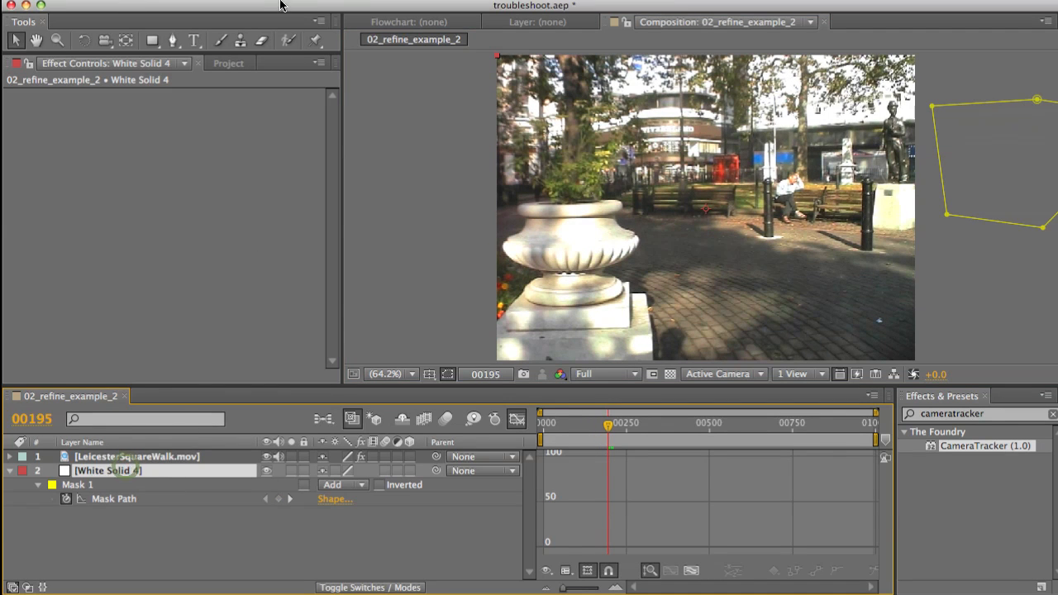
Pre-compose the White Solid 4 layer, moving all attributes into the new composition White Solid 4 Comp 1
right_click(124, 468)
left_click(354, 536)
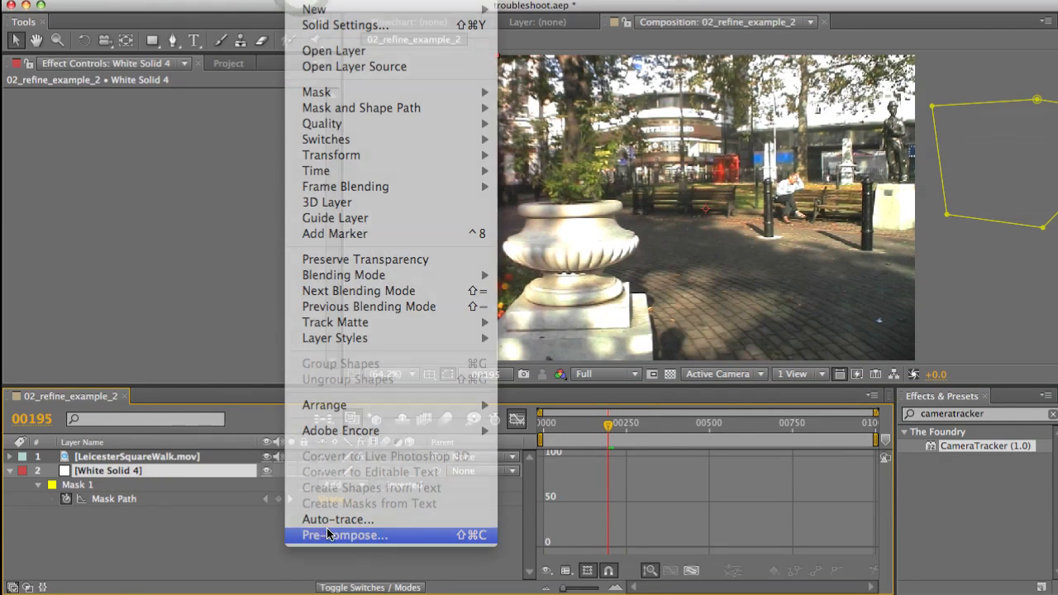
left_click(61, 206)
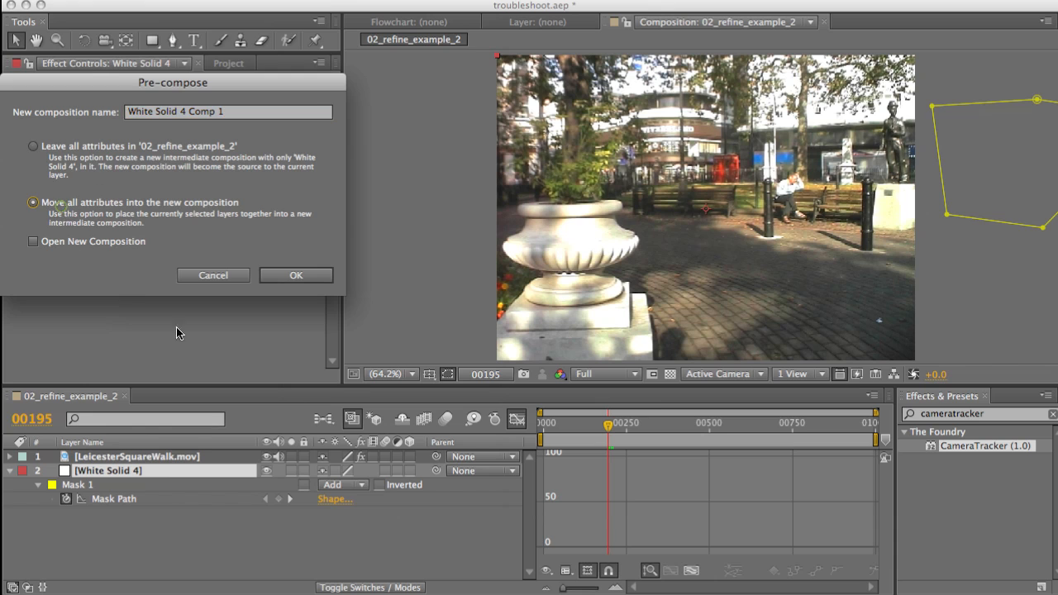
left_click(296, 274)
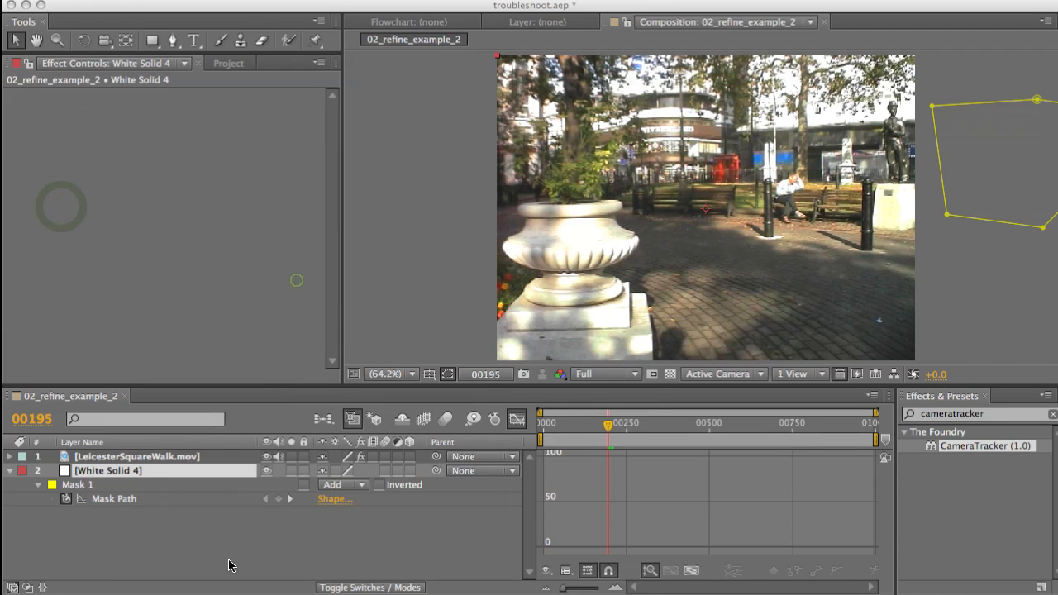
In the footage's CameraTracker effect, set Matte Source to Matte Alpha and Matte Layer to White Solid 4 Comp 1
left_click(133, 461)
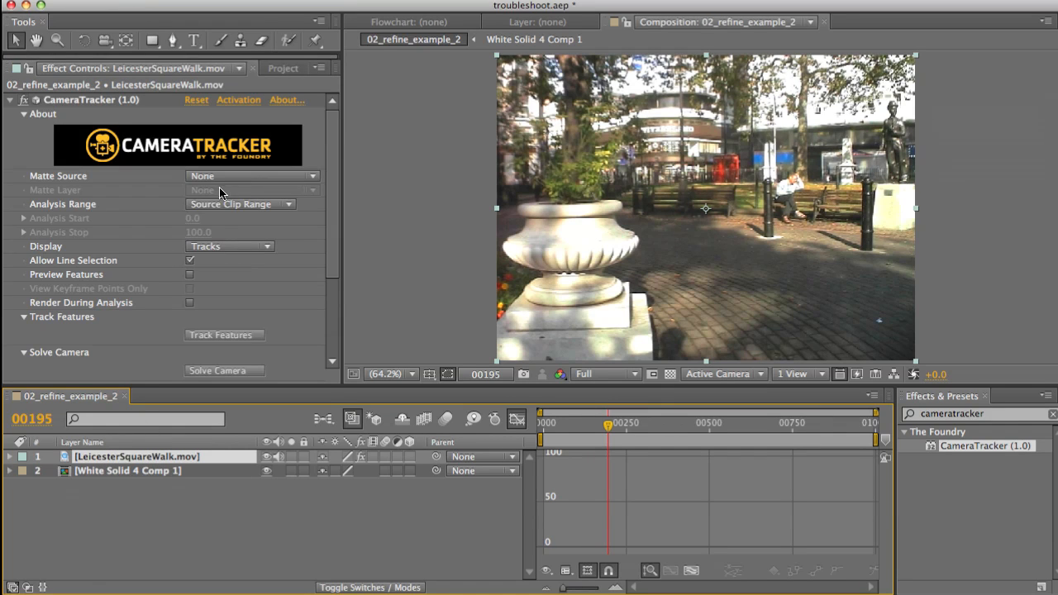
left_click(217, 177)
key("Escape")
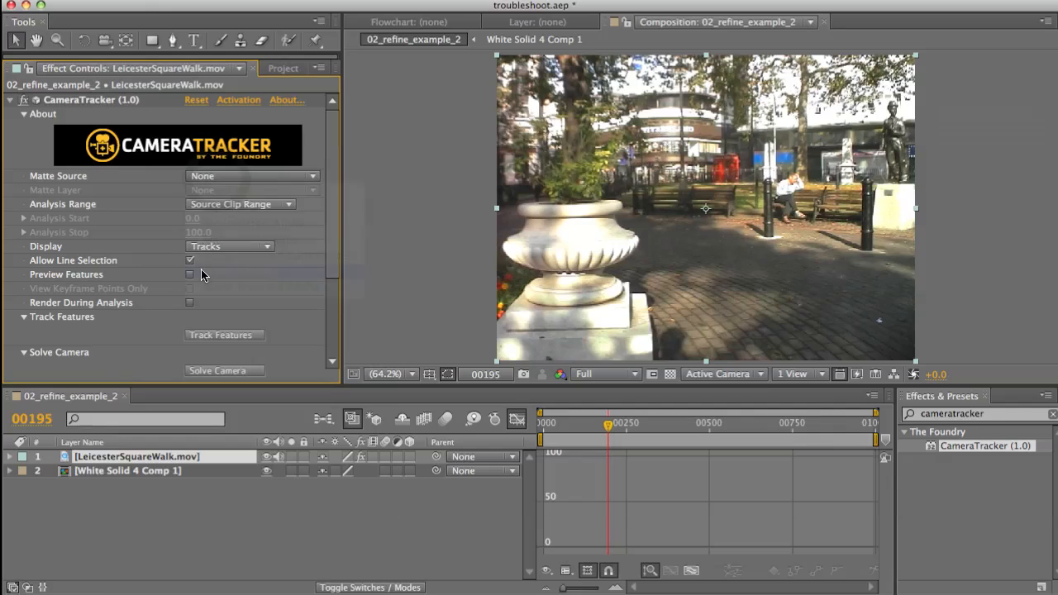
left_click(213, 191)
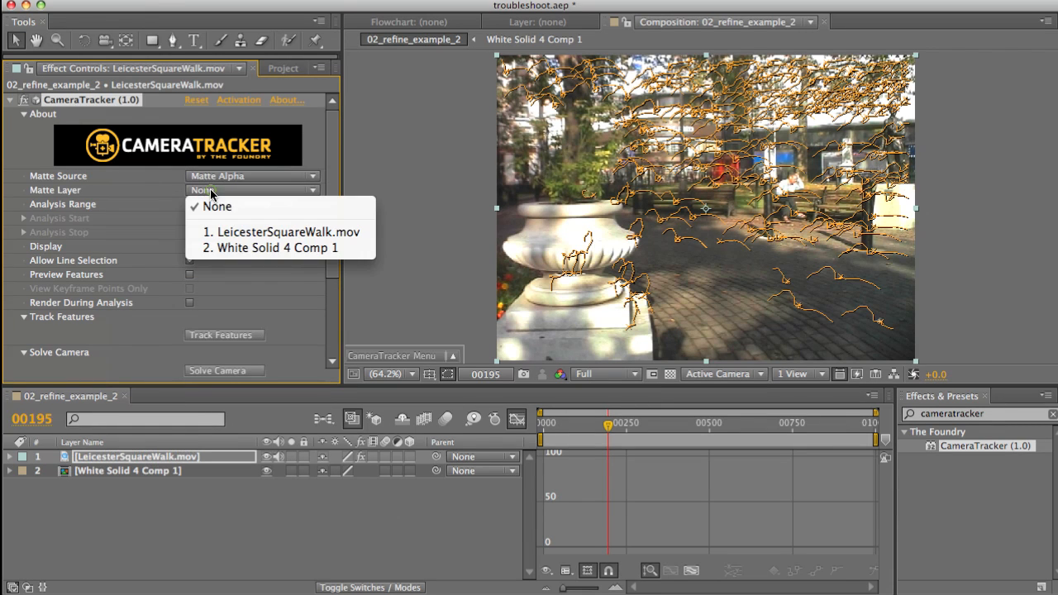
left_click(259, 250)
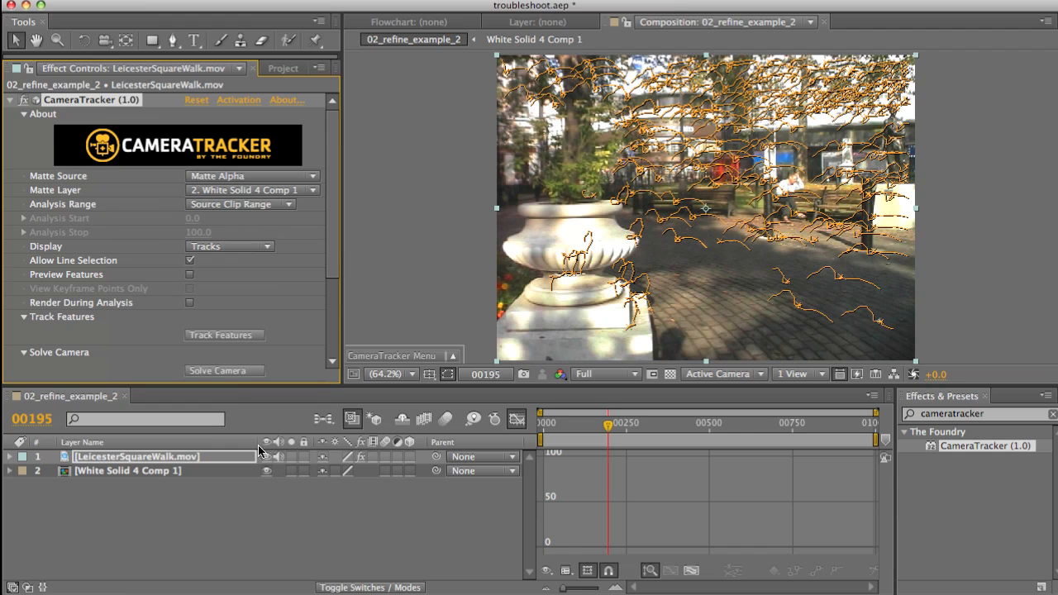
Track the features again, overwriting the current track data, and solve the camera
left_click(229, 335)
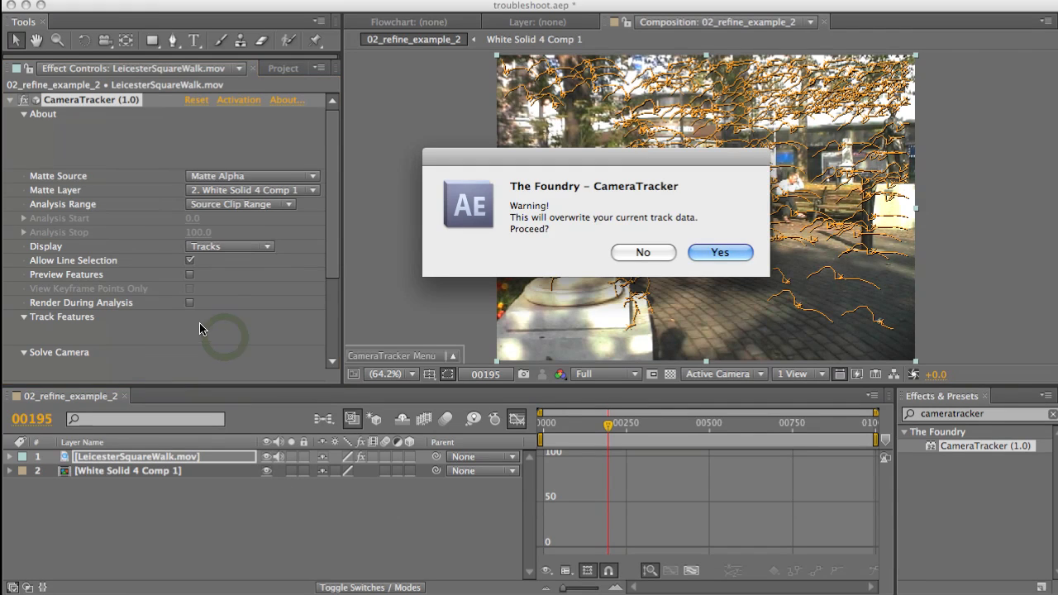
left_click(721, 252)
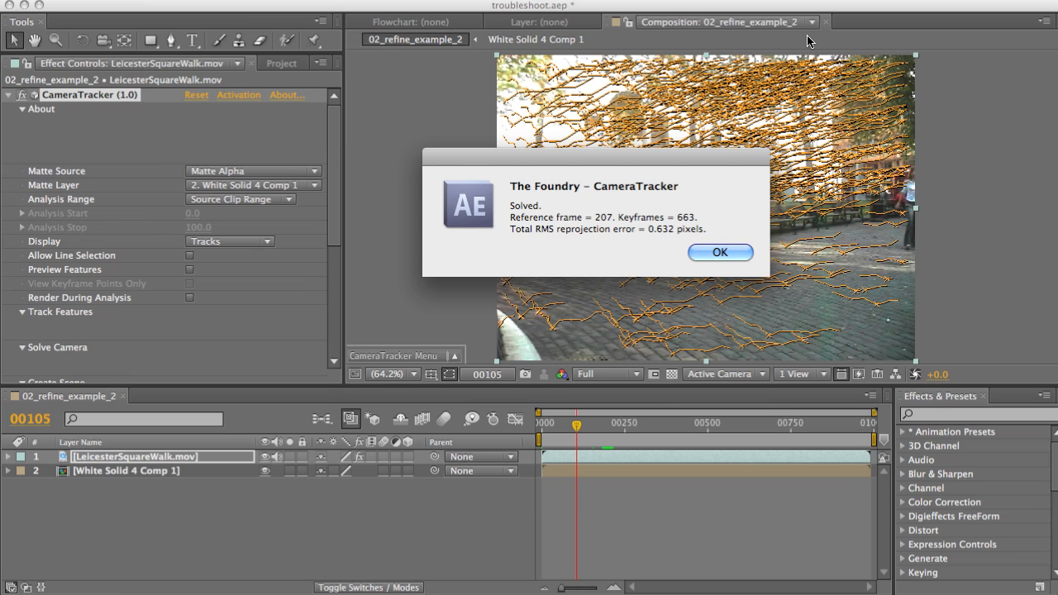
left_click(712, 253)
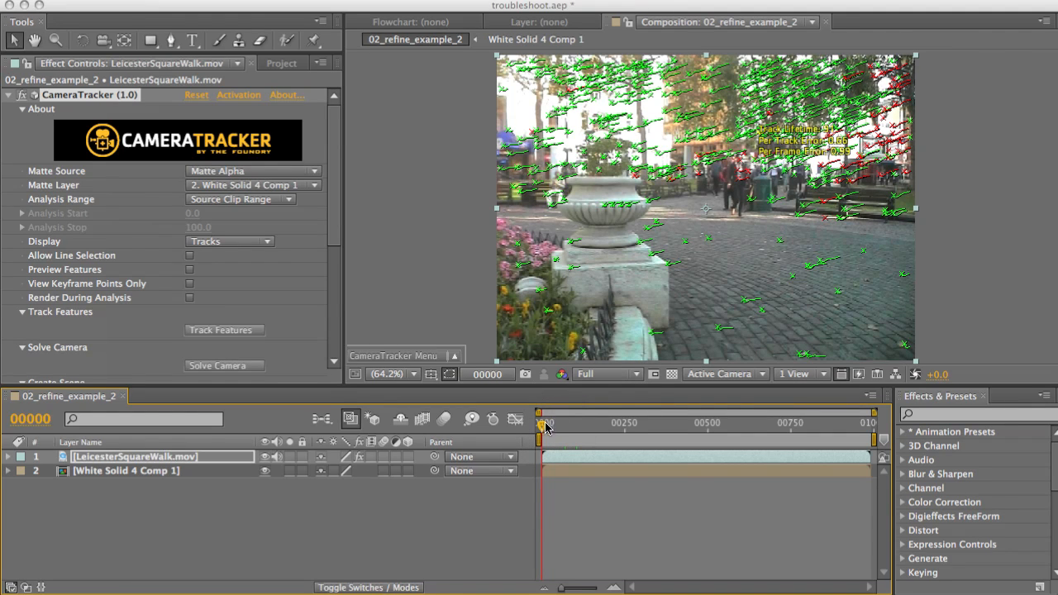
Return to frame 0 and create the CameraTracker scene from the solved LeicesterSquareWalk.mov layer
mouse_move(542, 428)
left_mouse_down()
mouse_move(852, 425)
mouse_move(878, 435)
mouse_move(537, 418)
left_mouse_up()
left_click(152, 460)
left_click(333, 237)
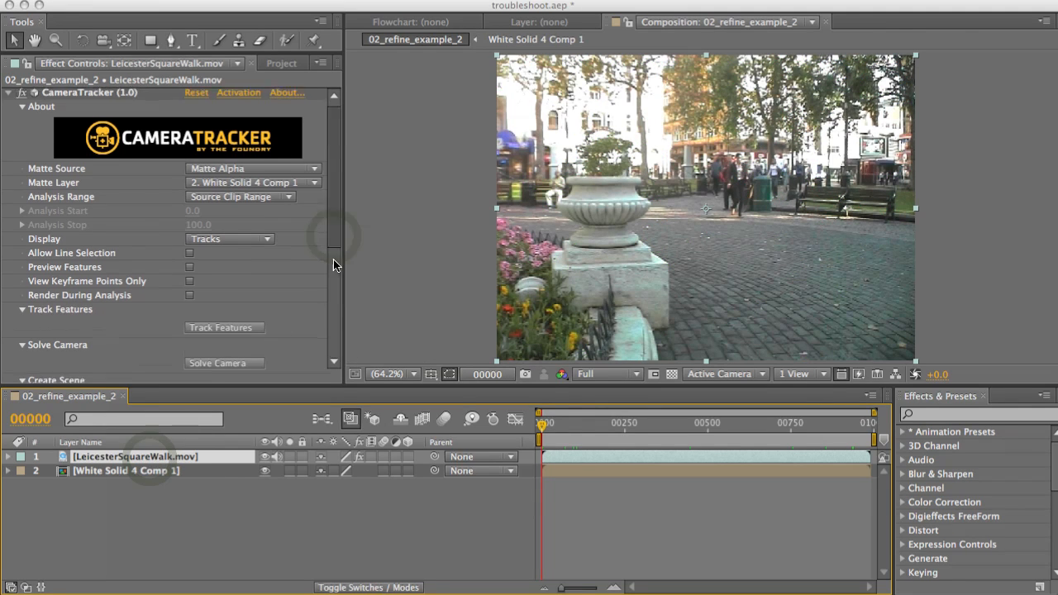
left_click(208, 254)
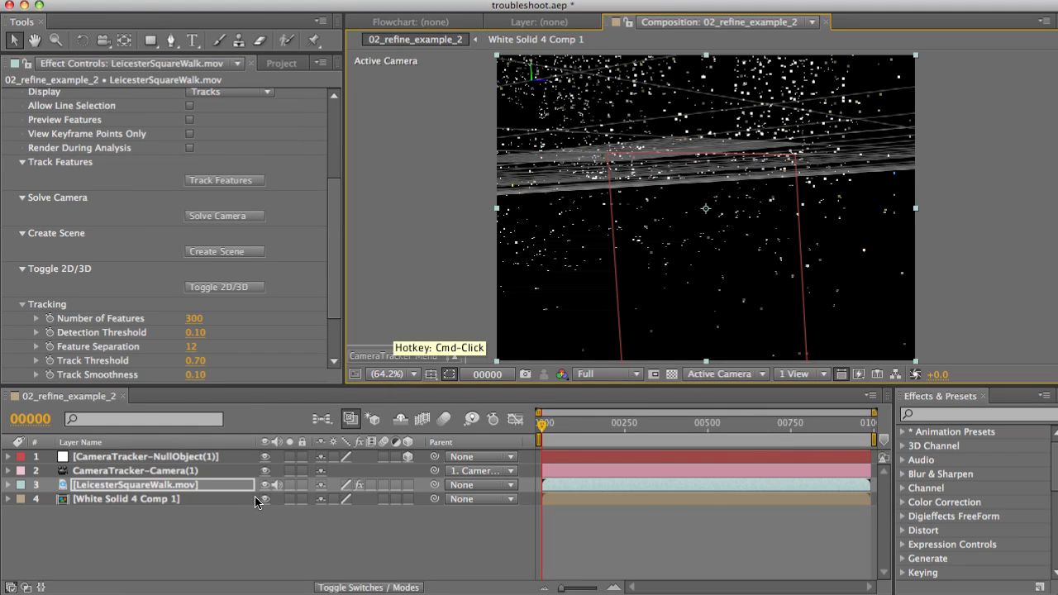
Show the 3D point cloud in Custom View 1 and orbit around it to inspect its shape
left_click(723, 373)
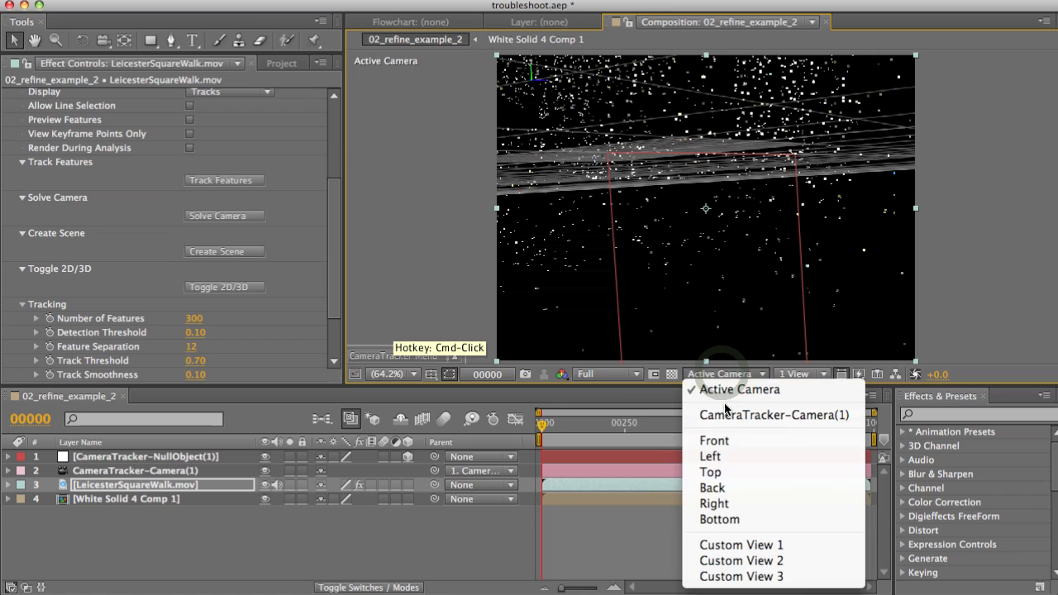
left_click(727, 539)
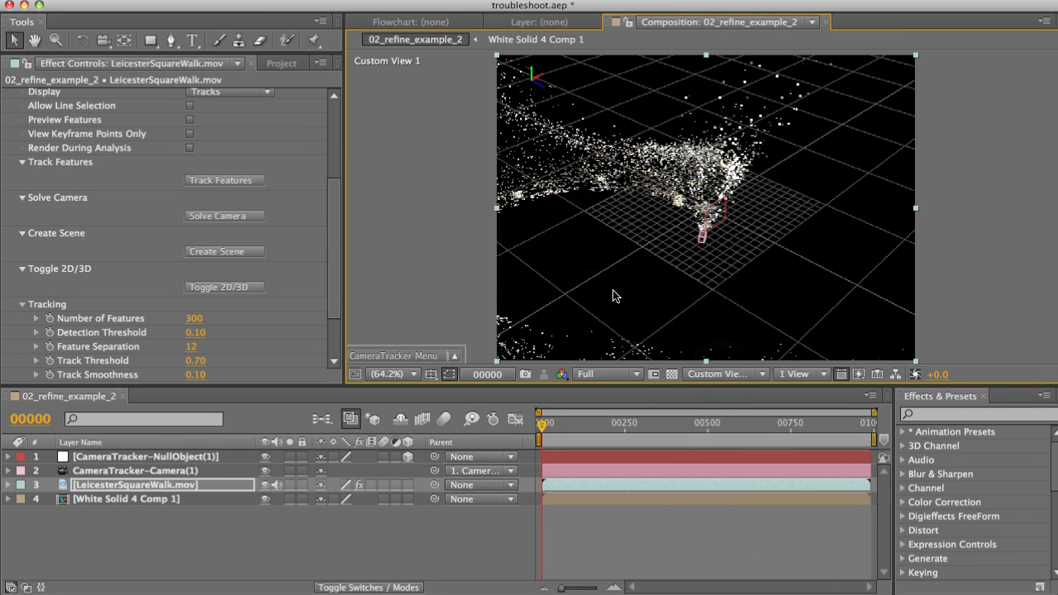
key("c")
left_click_drag(662, 274, 645, 289)
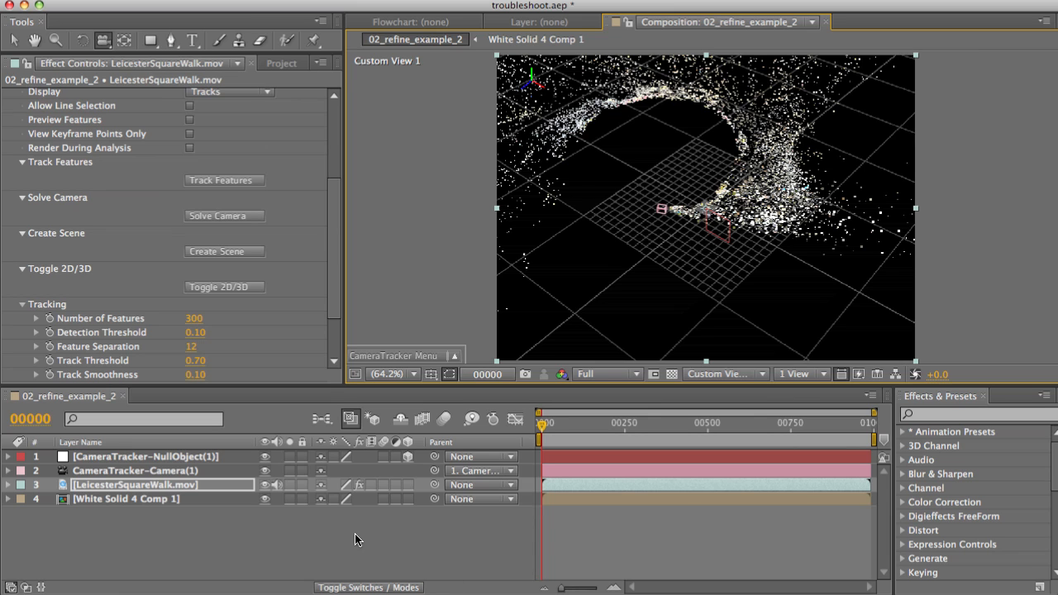
key("v")
Check the focal length in CameraTracker-Camera(1)'s camera settings without changing anything
left_click(117, 471)
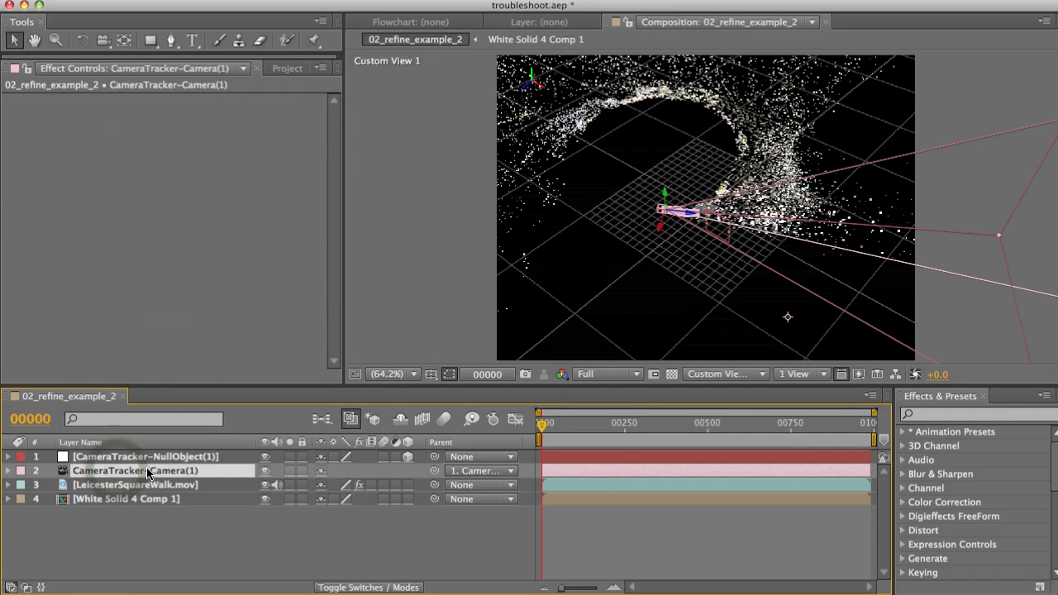
double_click(150, 473)
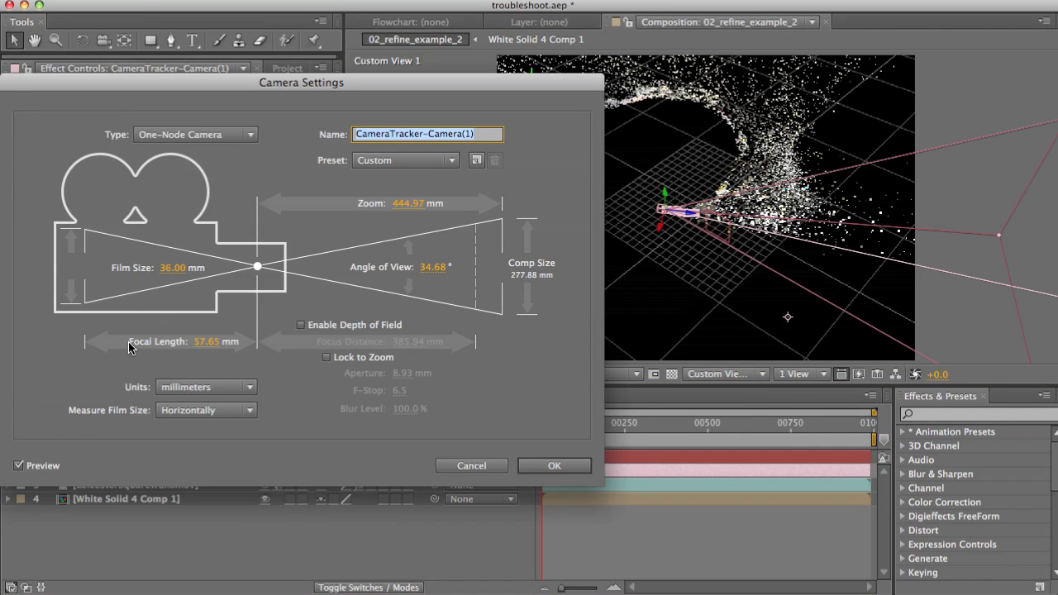
left_click(465, 465)
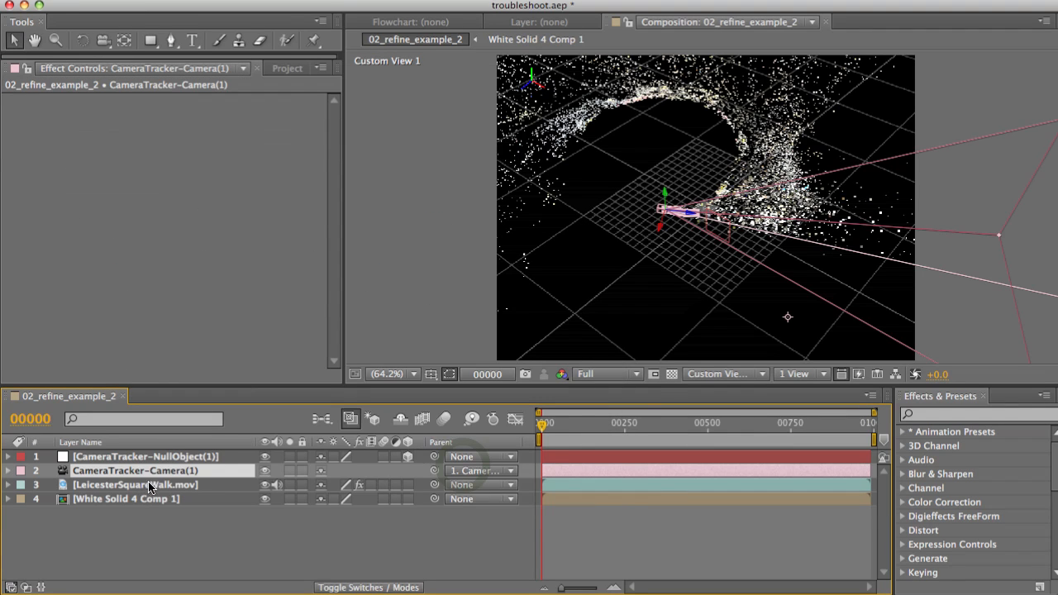
In CameraTracker's Solve settings for LeicesterSquareWalk.mov, set Focal Length Type to Known and Focal Length to 35 mm
left_click(120, 484)
left_click_drag(334, 223, 335, 329)
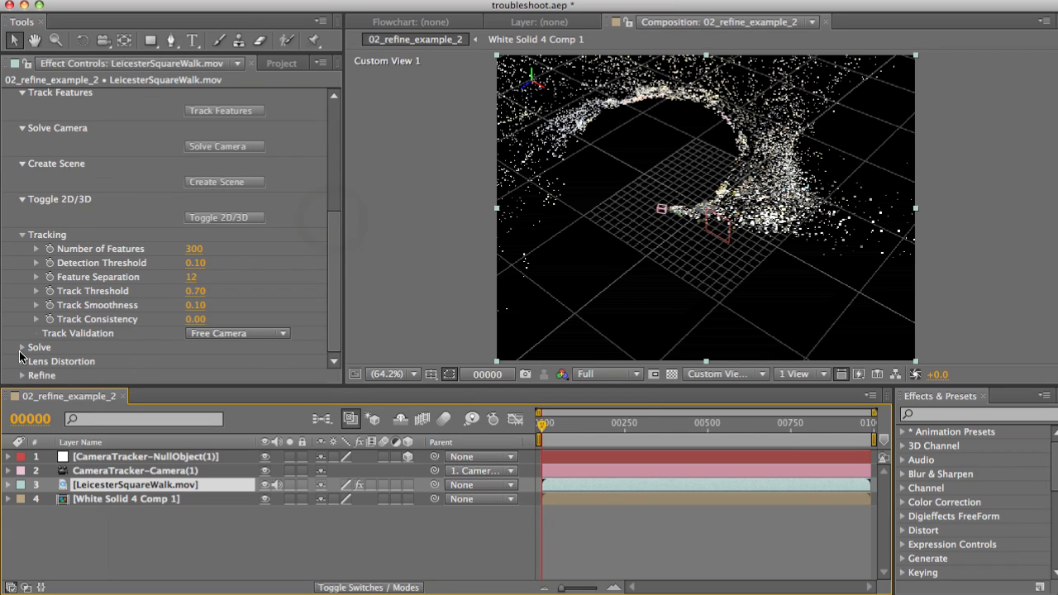
left_click(22, 348)
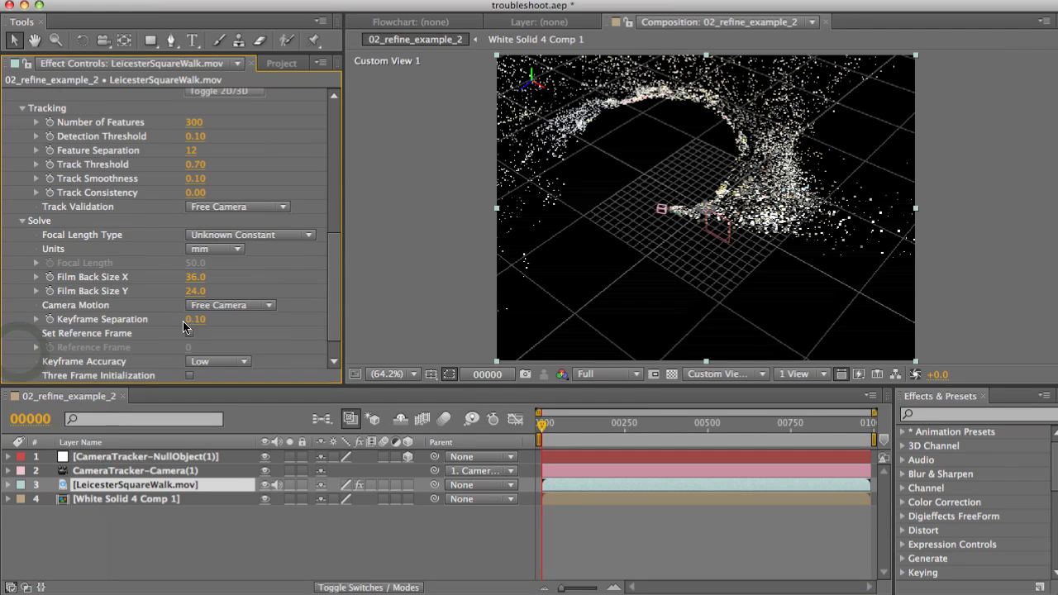
left_click(207, 237)
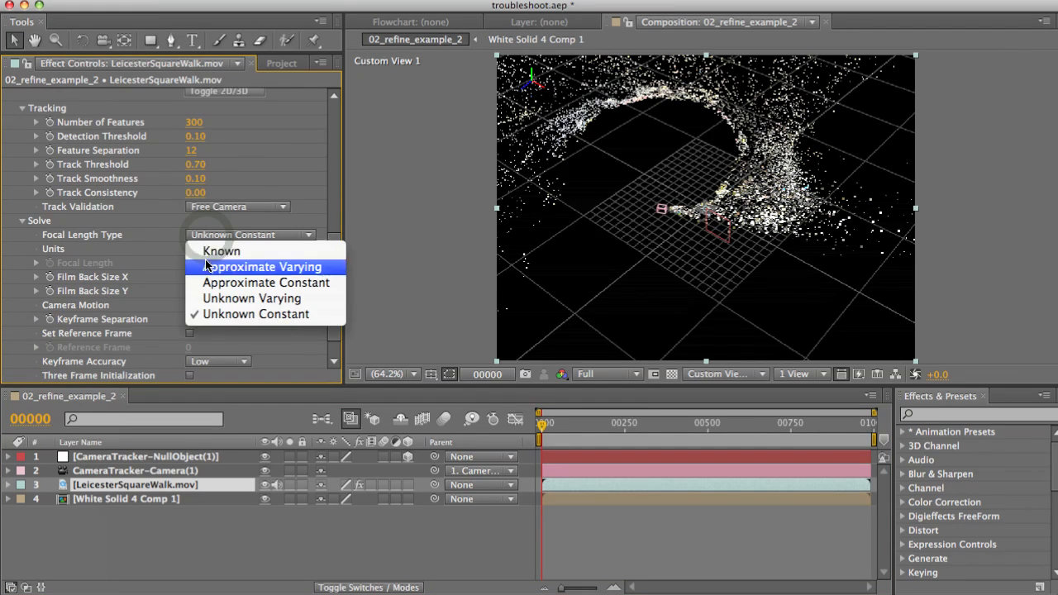
left_click(219, 250)
left_click(202, 263)
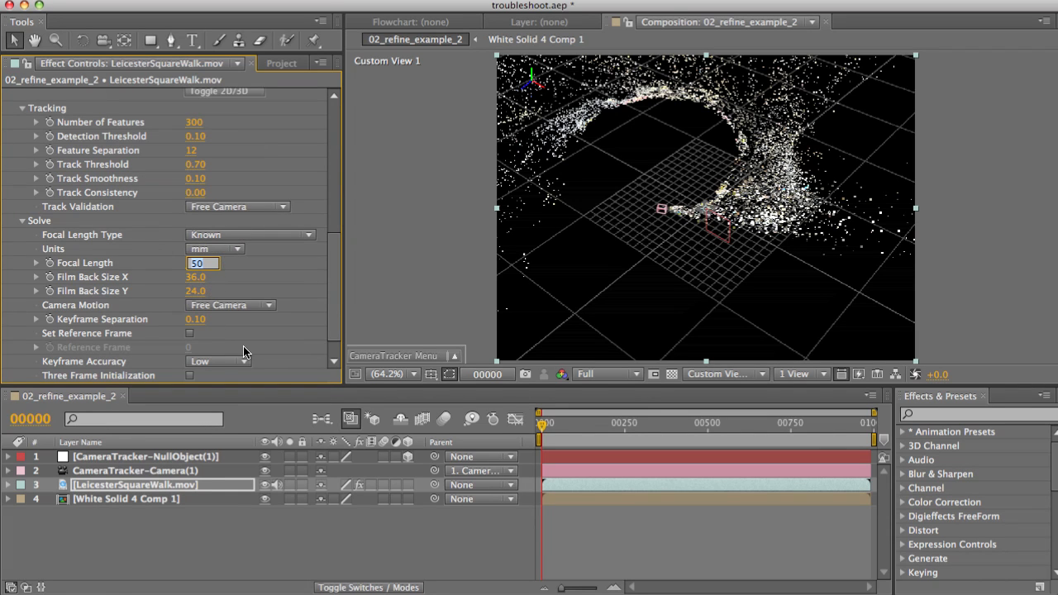
type("35")
key("Return")
Solve the camera again using the known focal length
left_click_drag(332, 307, 275, 222)
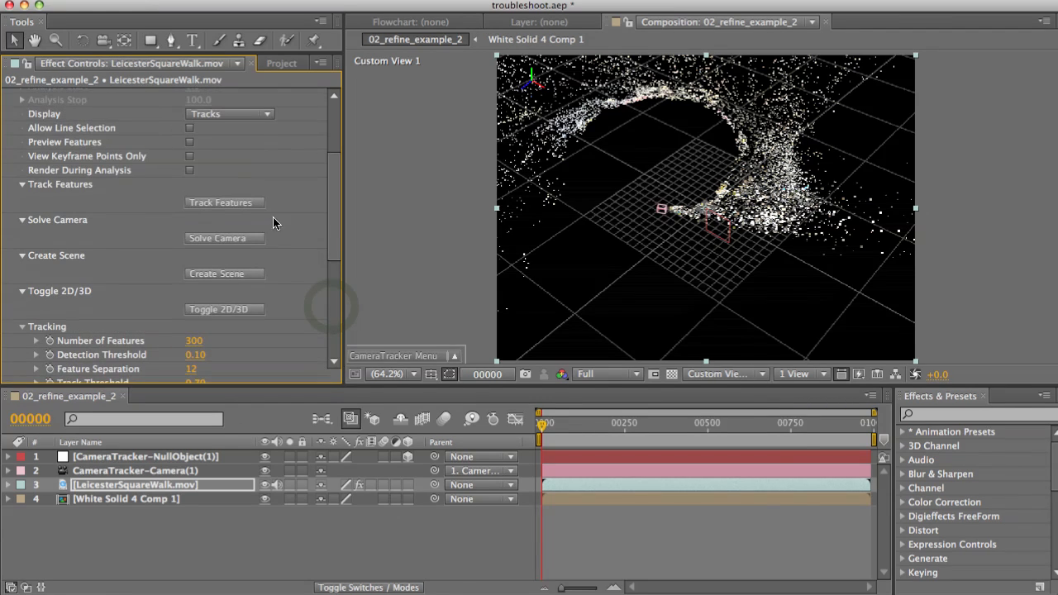
left_click(223, 238)
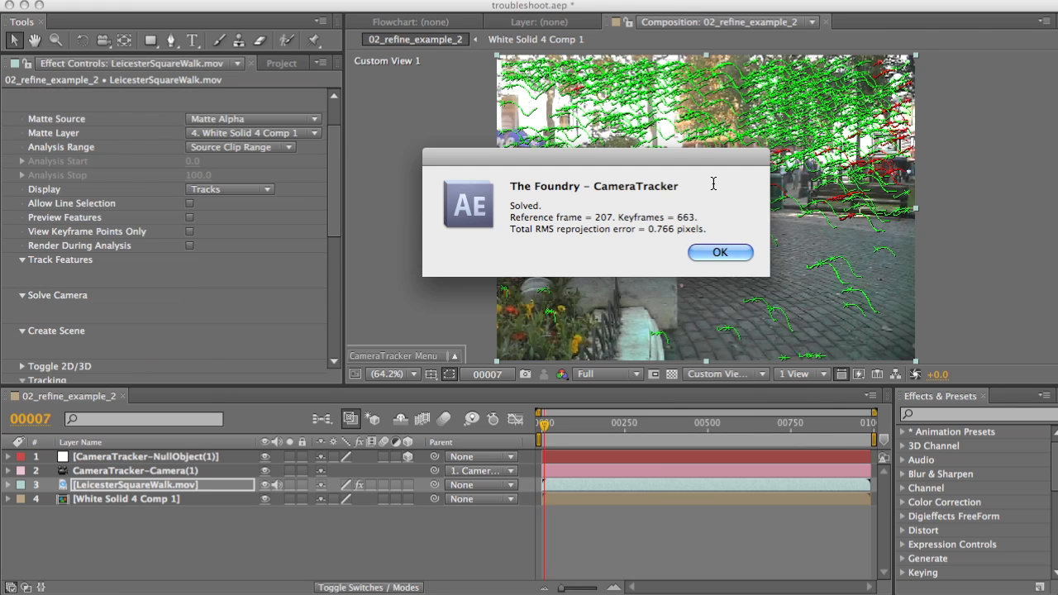
left_click(711, 254)
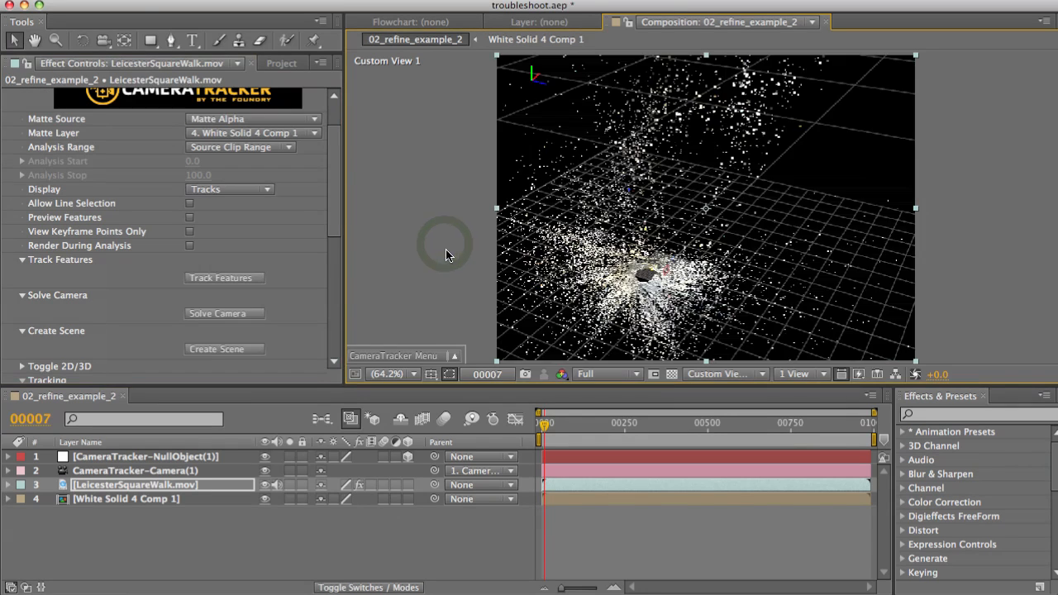
Orbit around the re-solved point cloud, select CameraTracker-Camera(1), and scrub the timeline to review the camera's motion path
key("c")
left_click_drag(644, 294, 642, 262)
left_click(139, 471)
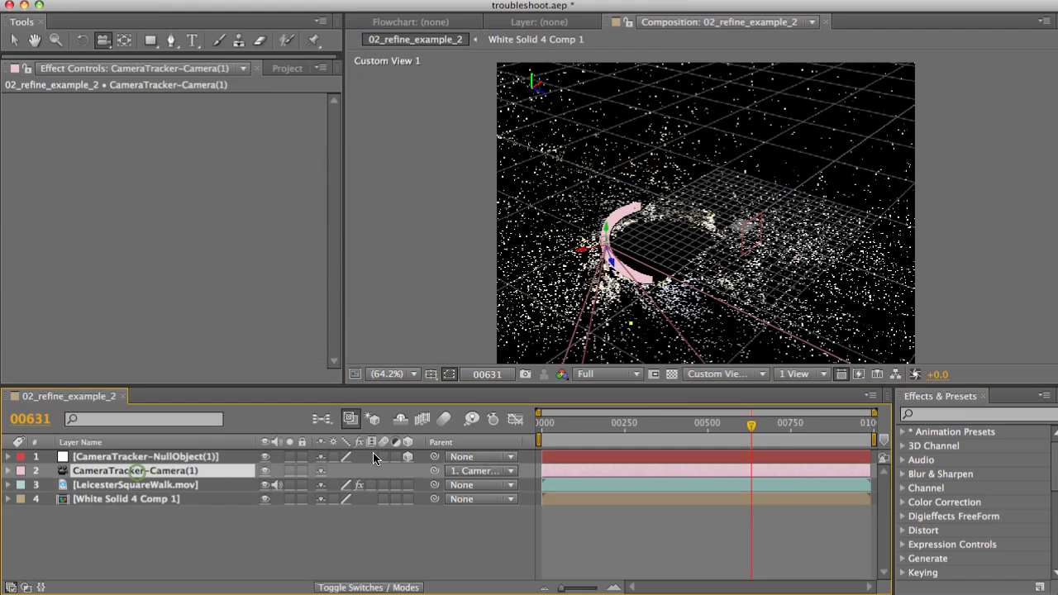
mouse_move(756, 425)
left_mouse_down()
mouse_move(865, 427)
mouse_move(688, 424)
left_mouse_up()
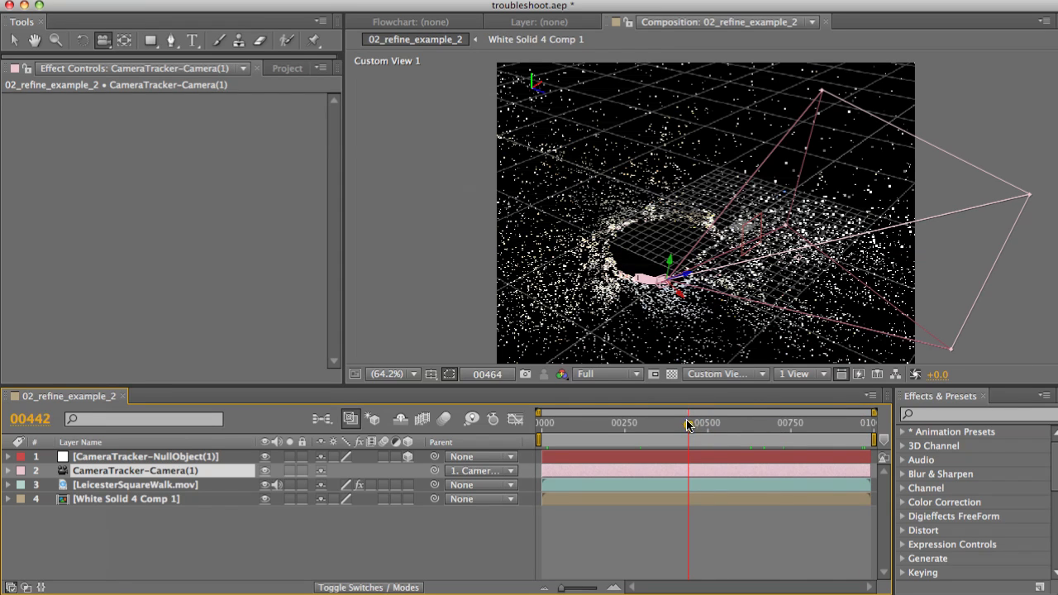